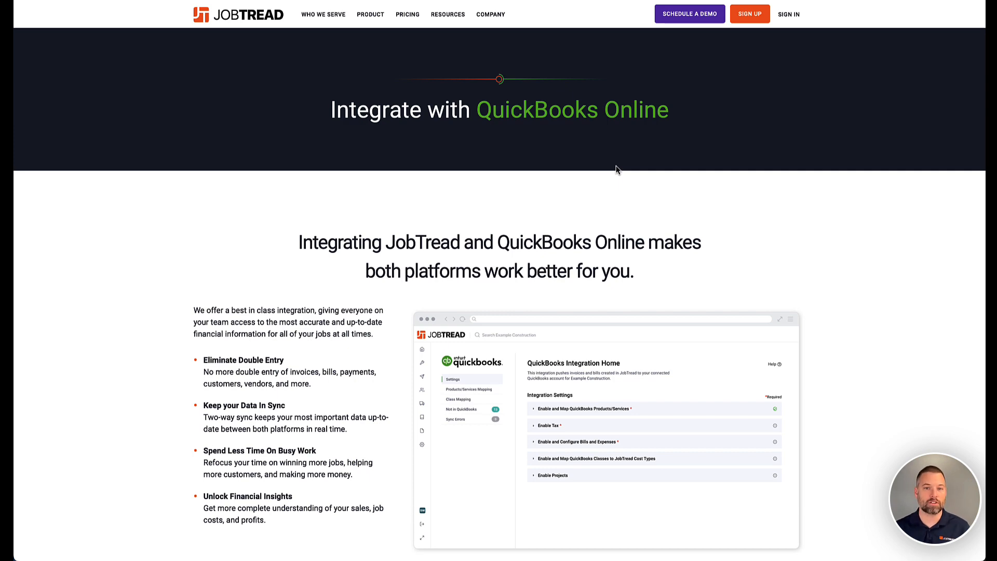
# Scroll through the QuickBooks Online integration page to review how data syncs between JobTread and QuickBooks
pyautogui.scroll(-5, 523, 225)
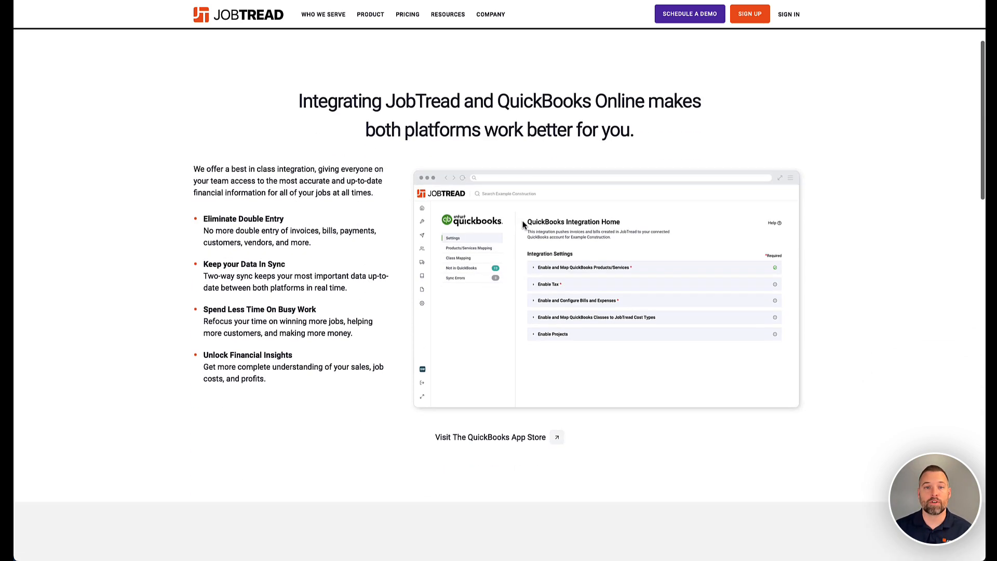
pyautogui.scroll(-11, 523, 224)
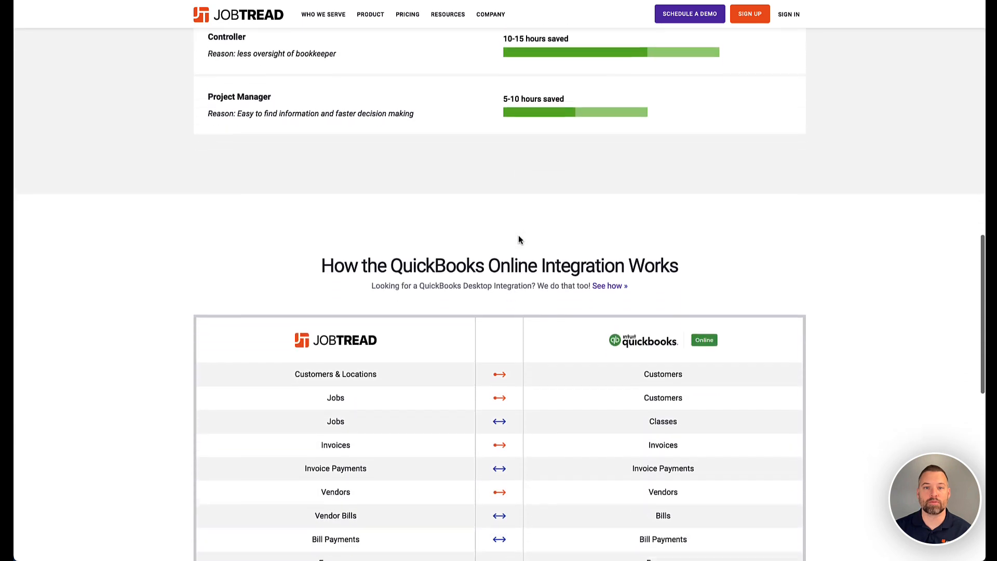
pyautogui.scroll(-3, 519, 240)
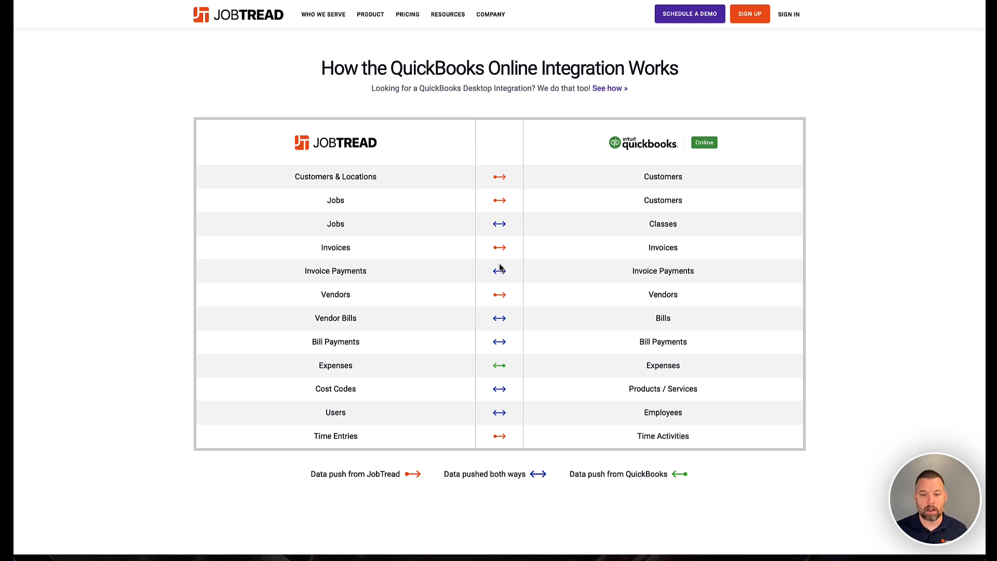
pyautogui.click(501, 0)
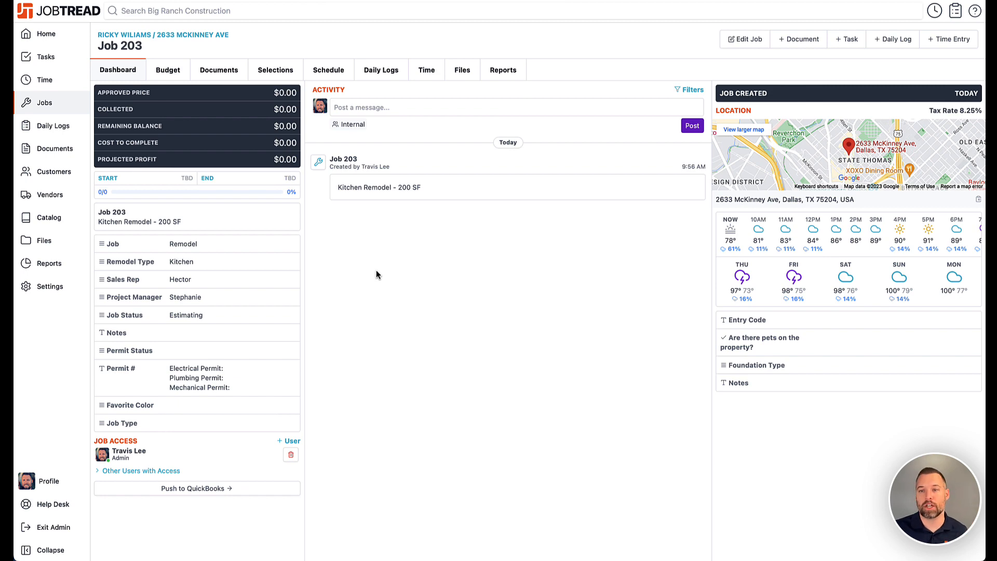
# Open Job 203's budget and expand all cost groups to show their cost items
pyautogui.click(178, 74)
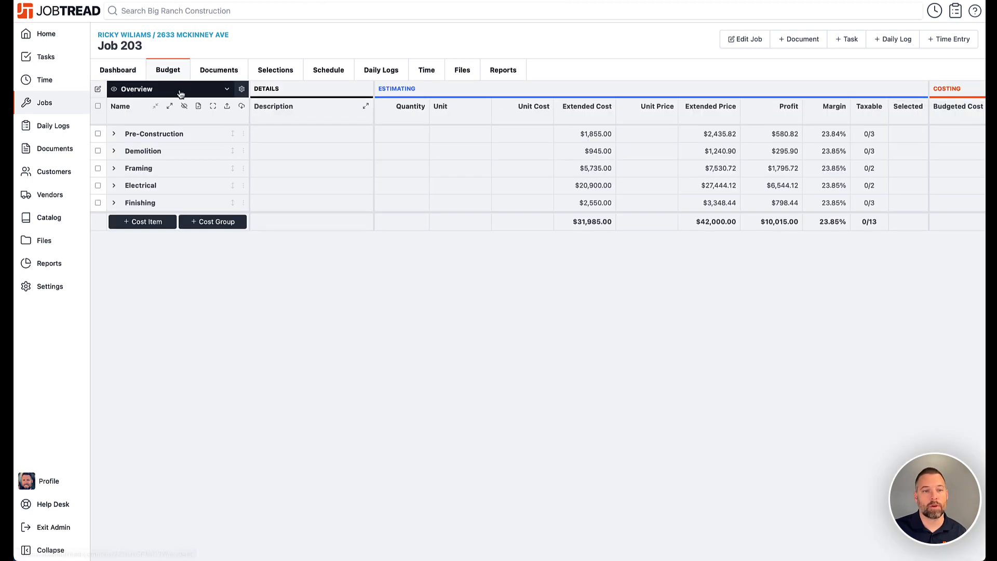
pyautogui.click(169, 106)
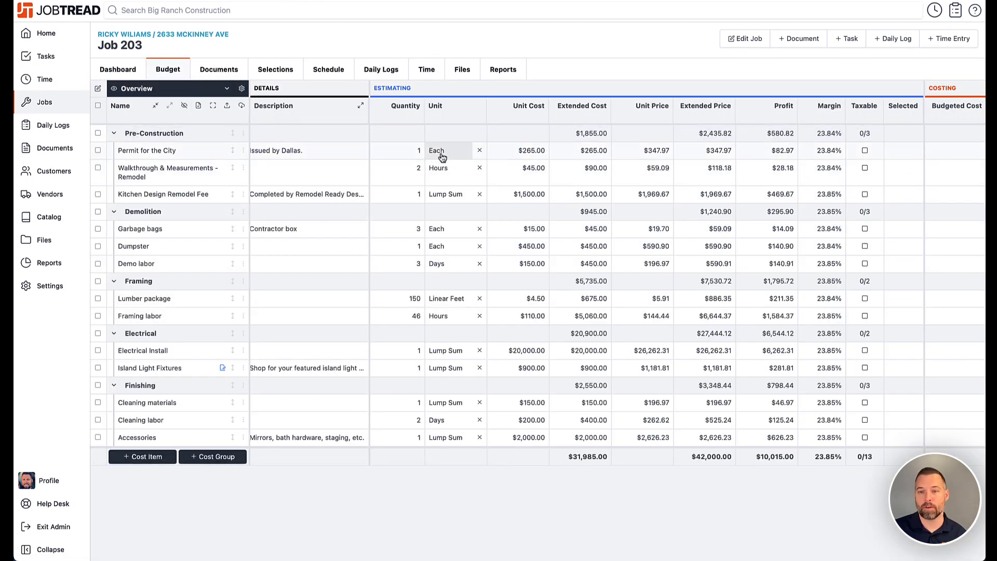
# Create a new invoice from the job's budget billing 25% of every cost group
pyautogui.click(794, 43)
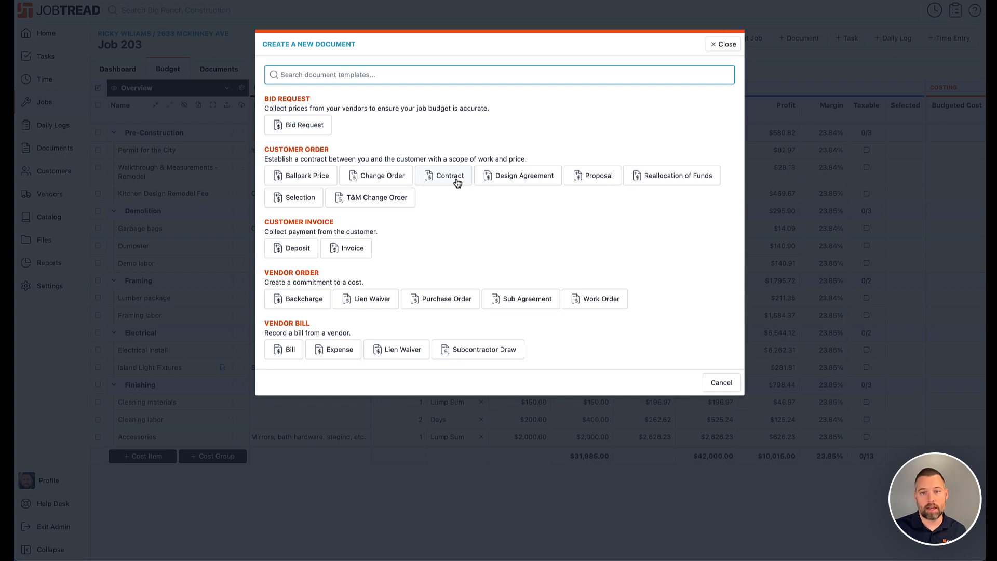
pyautogui.click(343, 253)
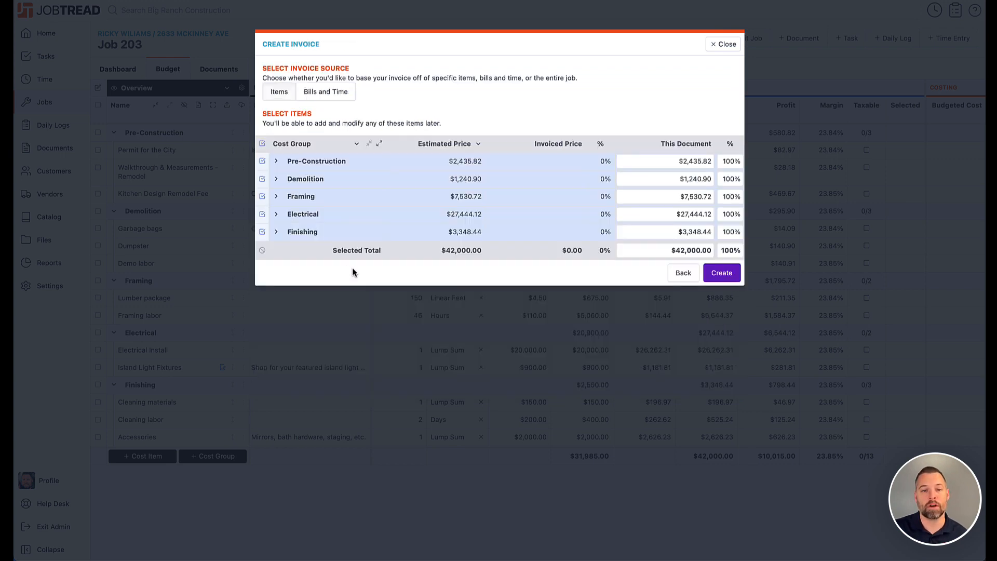
pyautogui.click(731, 250)
pyautogui.write('25')
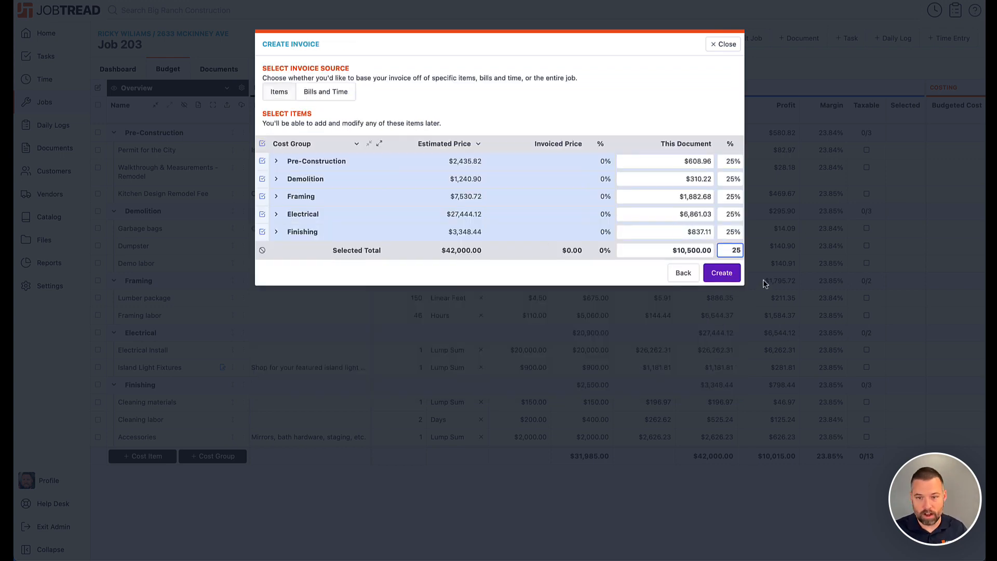
pyautogui.click(722, 273)
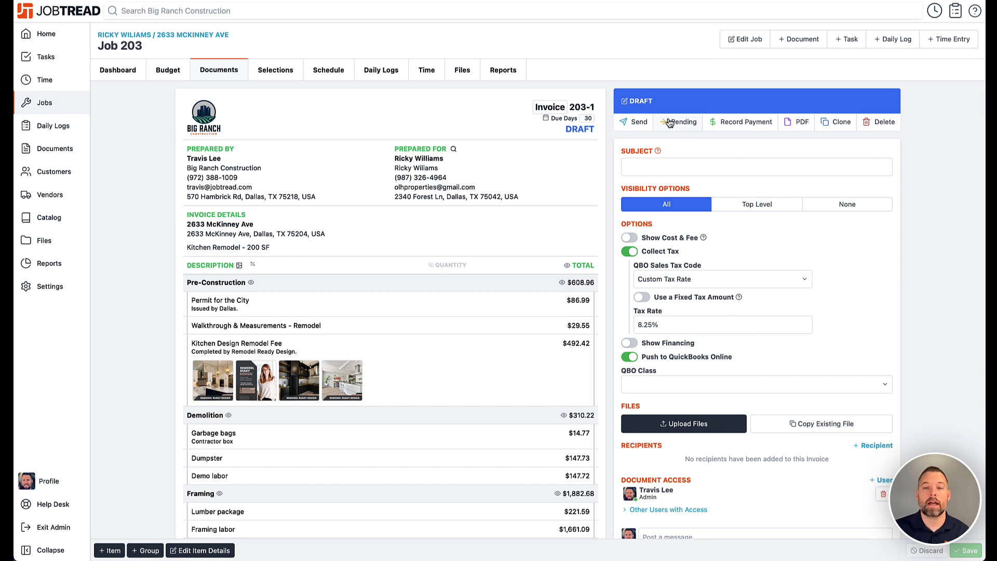
# Mark the draft invoice as pending instead of sending it to the customer
pyautogui.click(630, 126)
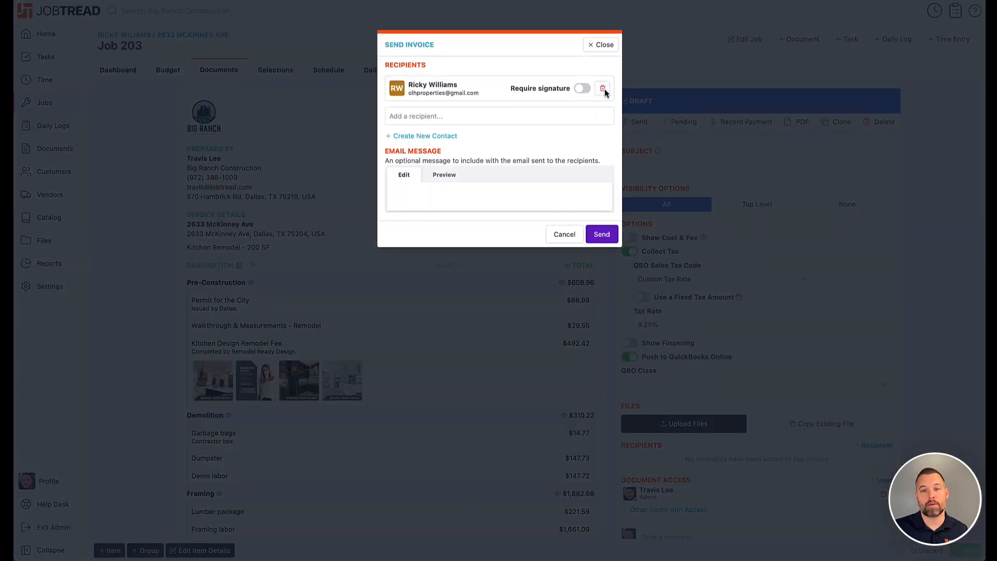
pyautogui.click(597, 48)
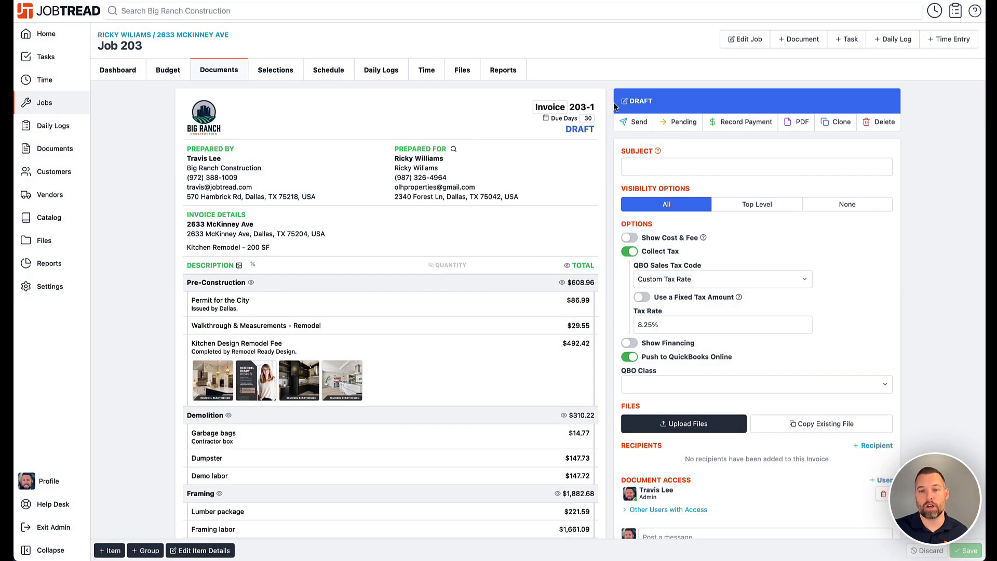
pyautogui.click(677, 123)
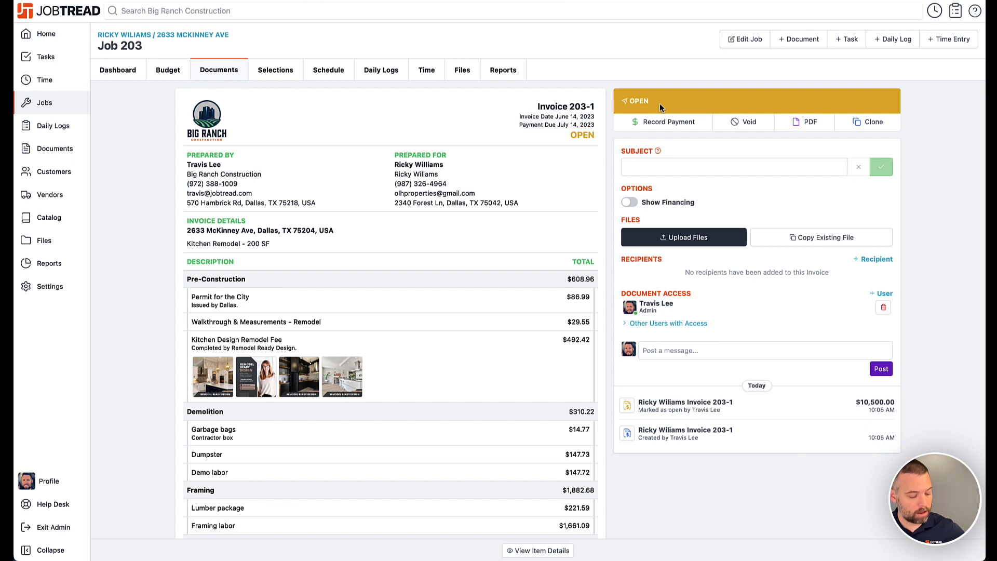
# Switch to QuickBooks Online and open invoice 203-1 from the search's recent transactions
pyautogui.press('super+r')
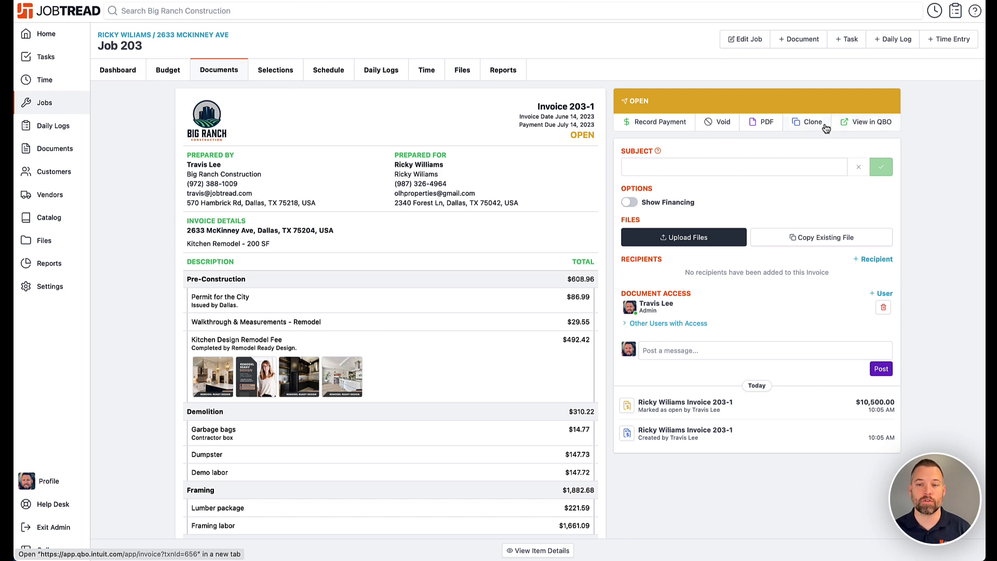
pyautogui.click(110, 67)
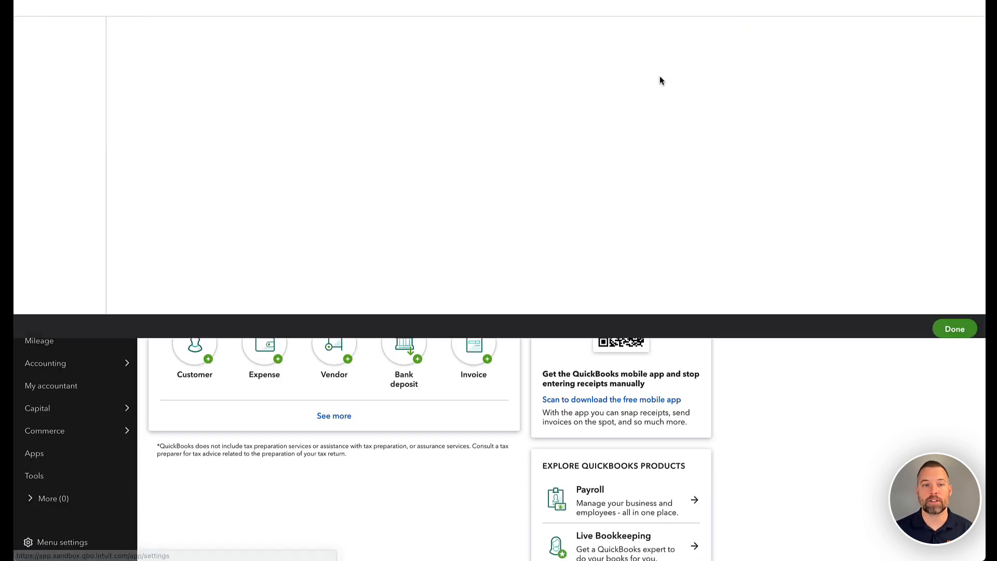
pyautogui.click(973, 31)
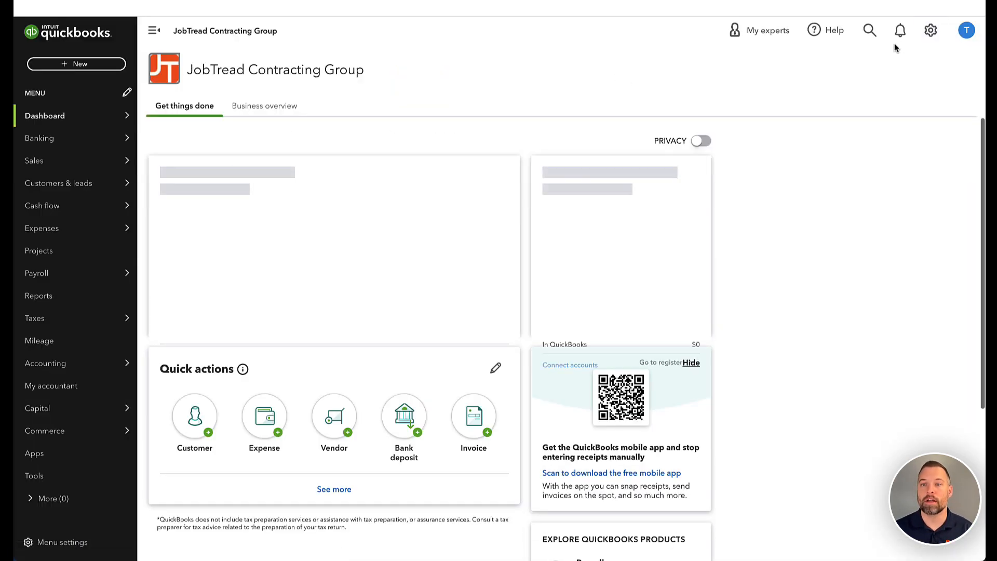
pyautogui.click(930, 35)
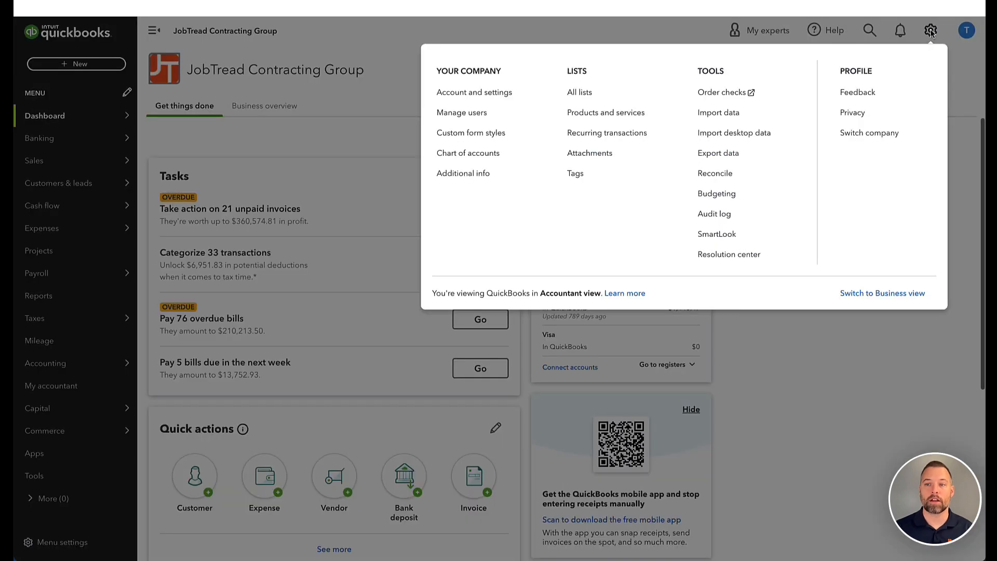
pyautogui.click(931, 32)
pyautogui.click(869, 31)
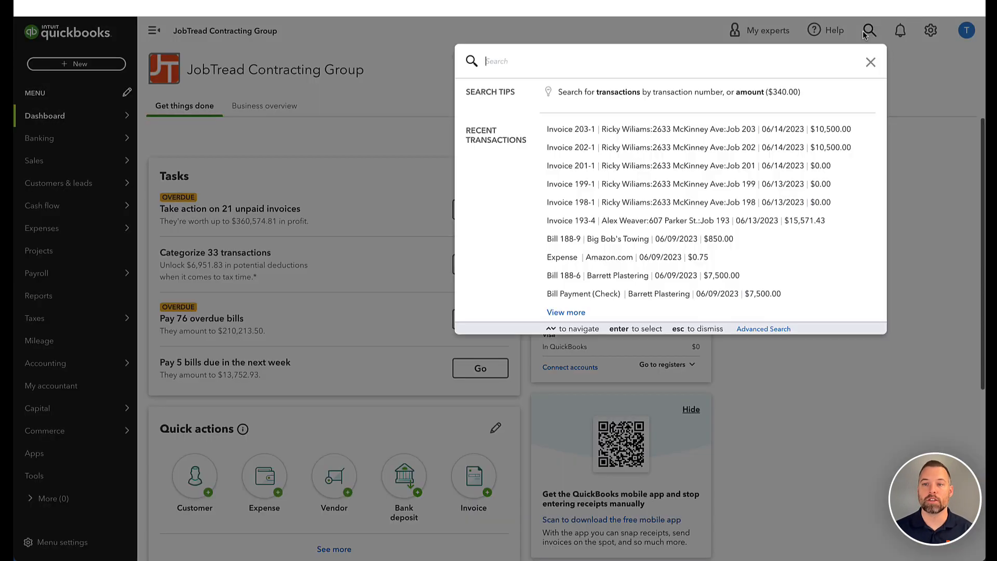
pyautogui.click(676, 131)
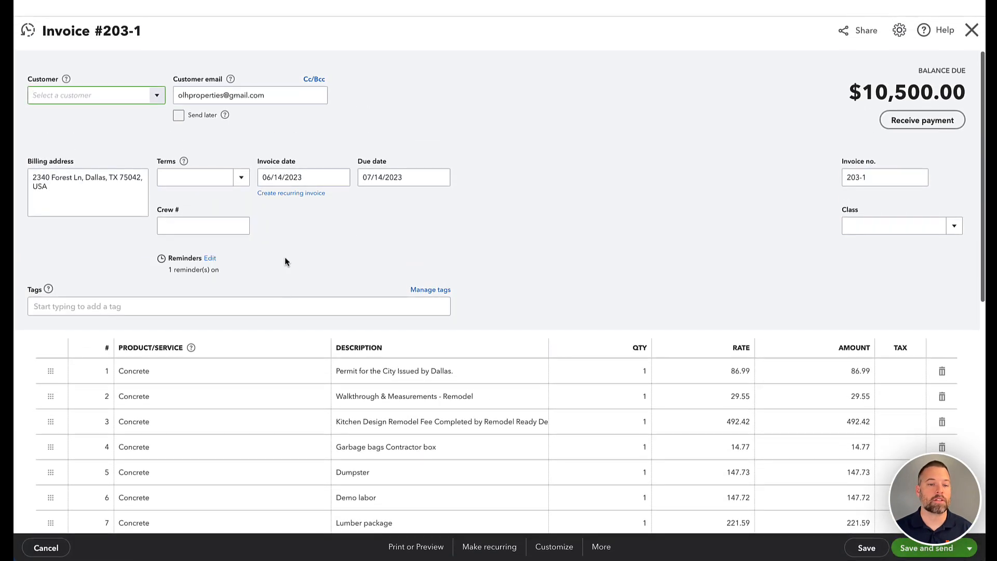
# Review the invoice's line items in QuickBooks and close the invoice
pyautogui.scroll(-2, 370, 298)
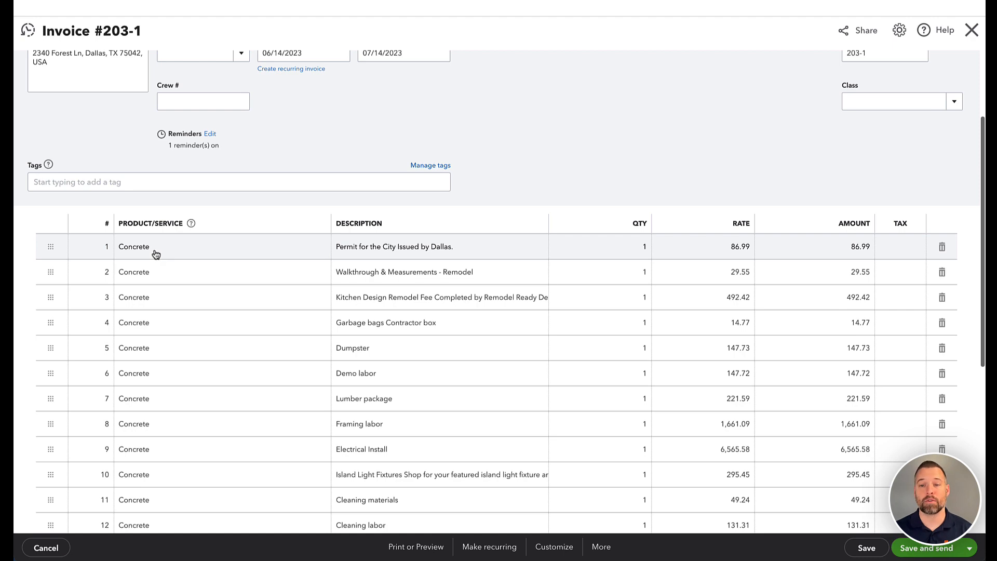
pyautogui.scroll(2, 156, 254)
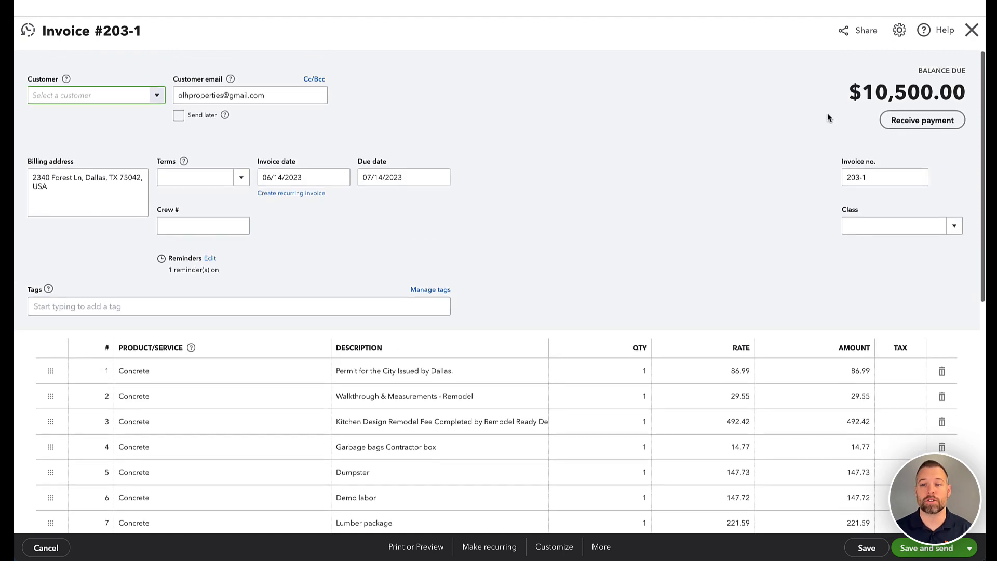
pyautogui.click(971, 31)
# Open Customers & leads and scroll through the customer list with its nested jobs
pyautogui.moveTo(132, 183)
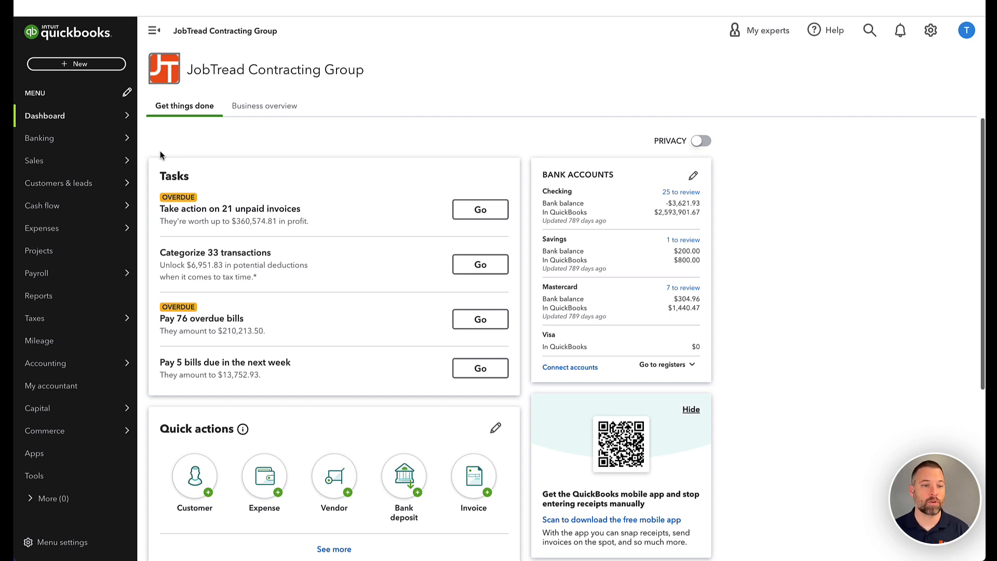
pyautogui.click(84, 183)
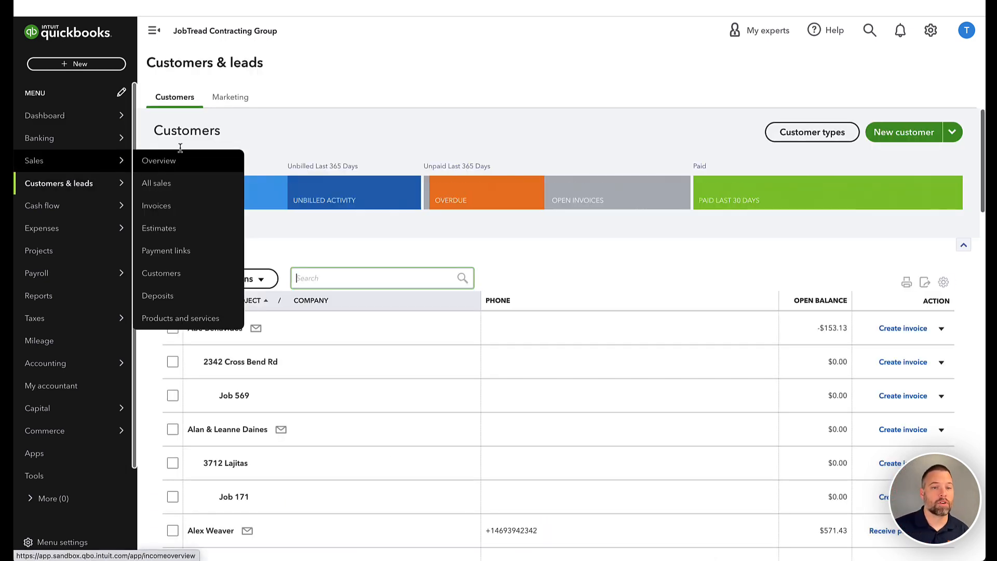
pyautogui.scroll(-2, 336, 222)
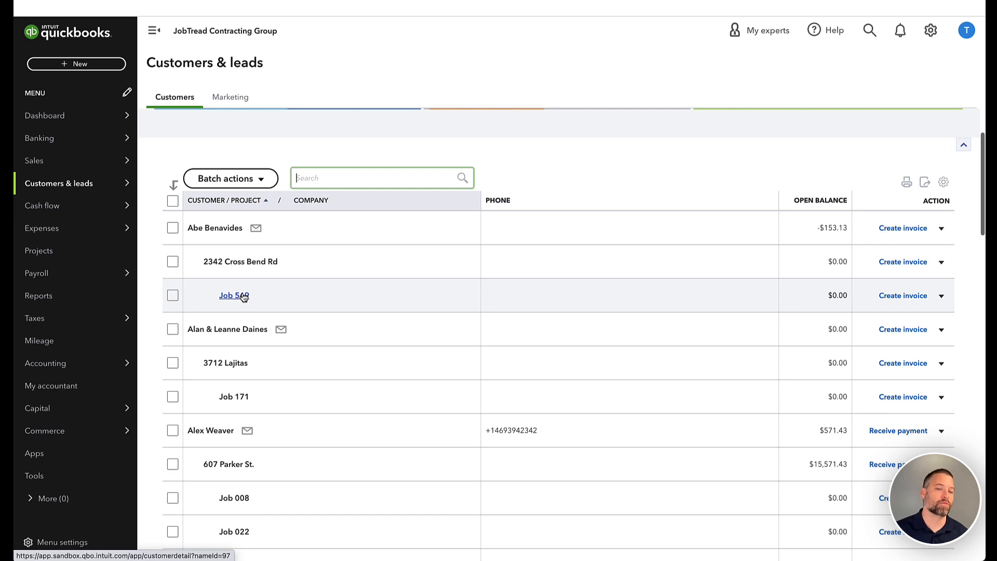
pyautogui.scroll(-2, 241, 296)
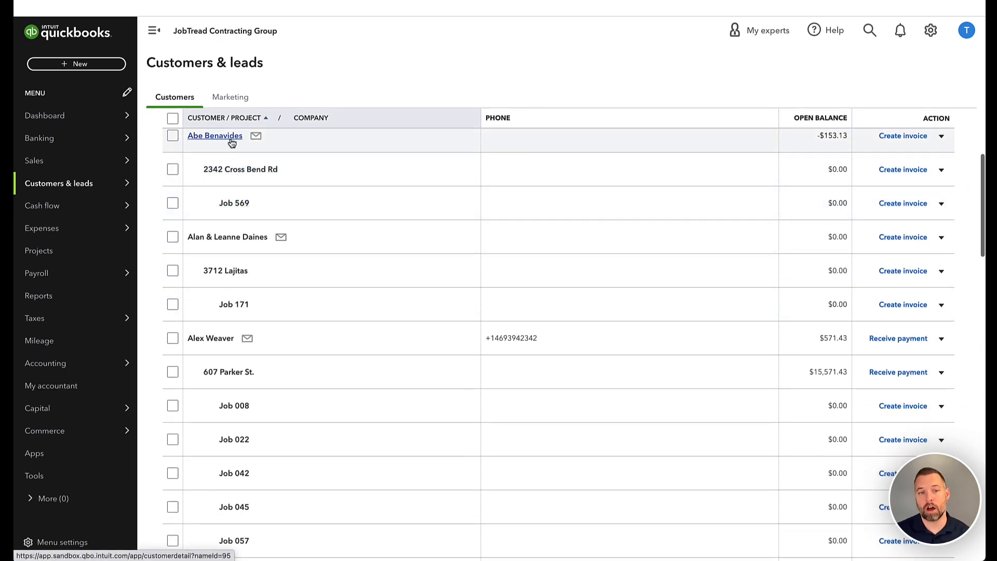
pyautogui.scroll(-3, 230, 260)
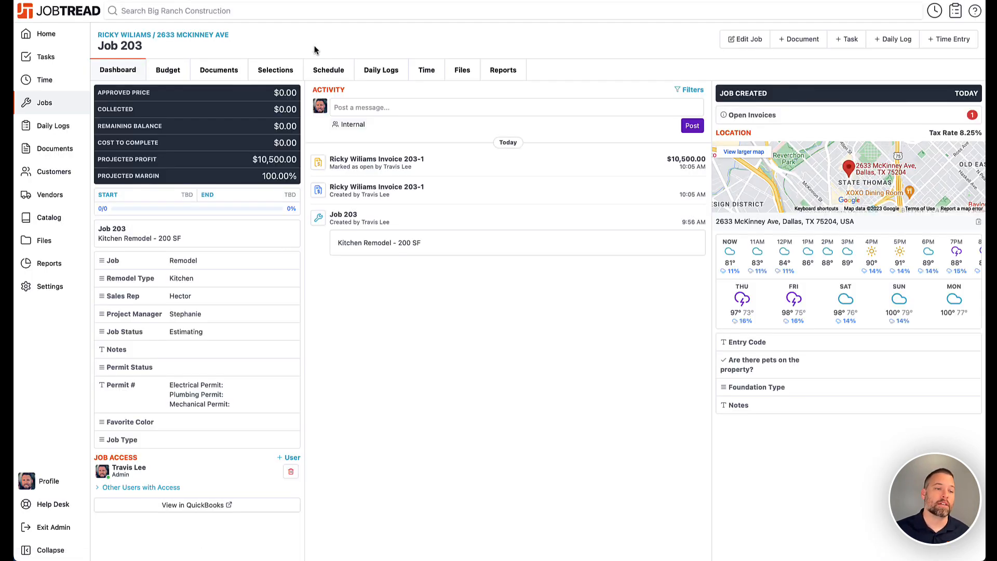
# Open the 12' Deckorators Dock and Deck cost item in the JobTread catalog and view its cost code options
pyautogui.click(60, 219)
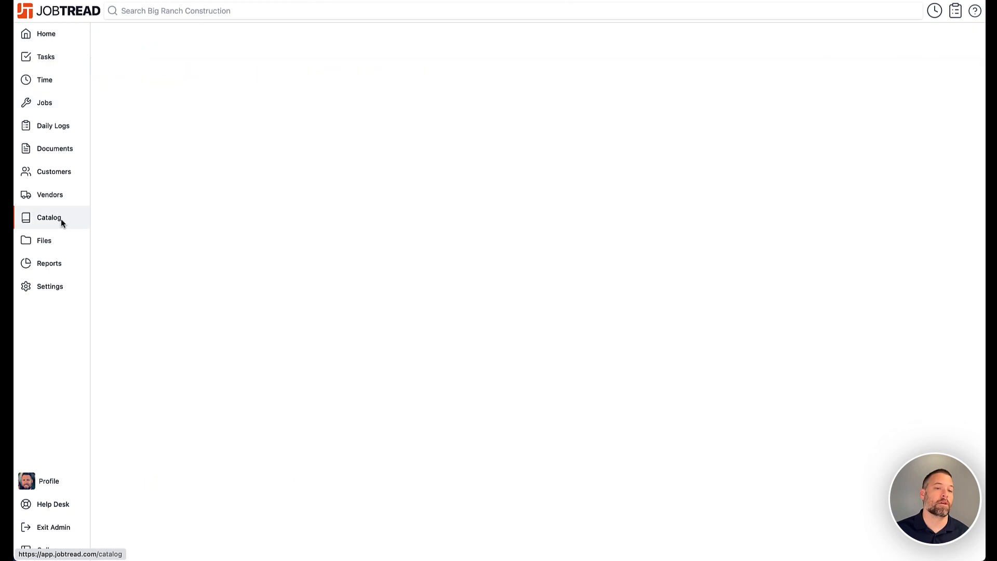
pyautogui.scroll(-5, 141, 208)
pyautogui.scroll(-10, 141, 208)
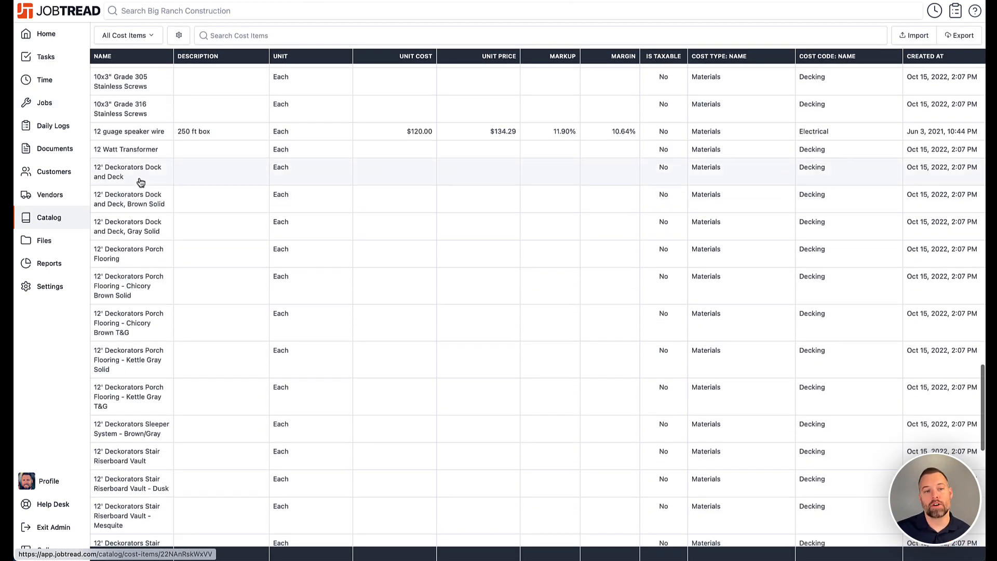
pyautogui.click(141, 182)
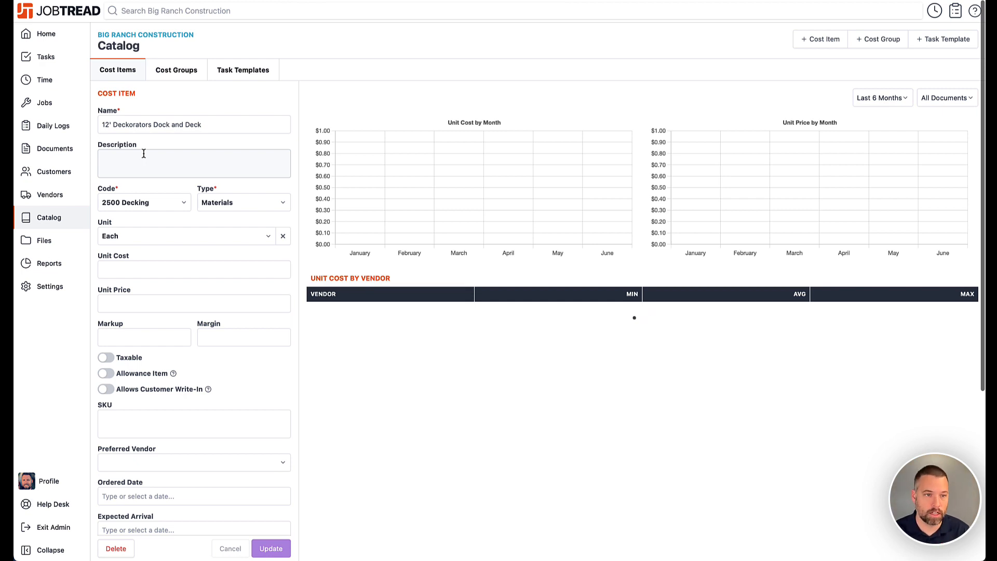
pyautogui.click(170, 206)
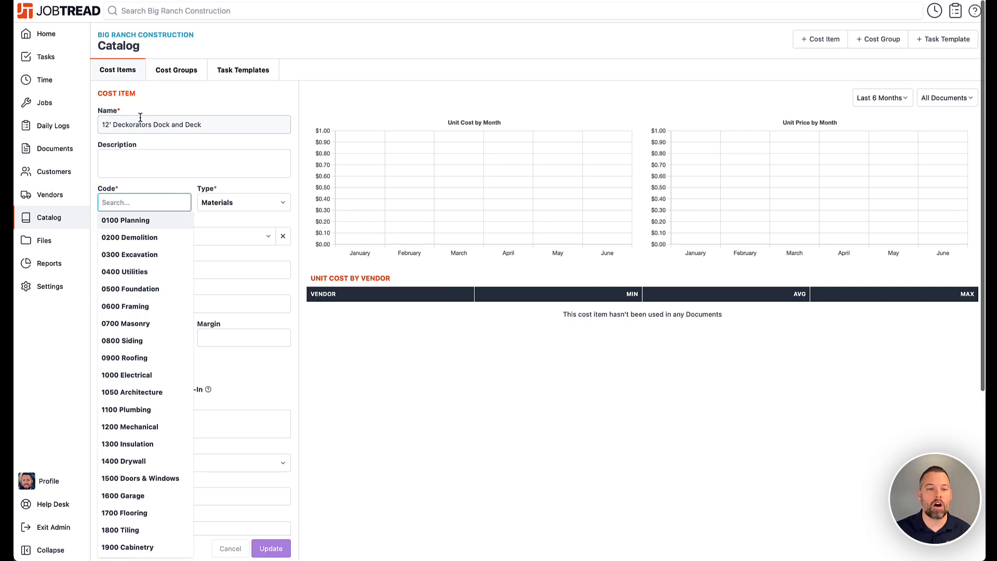
pyautogui.click(166, 98)
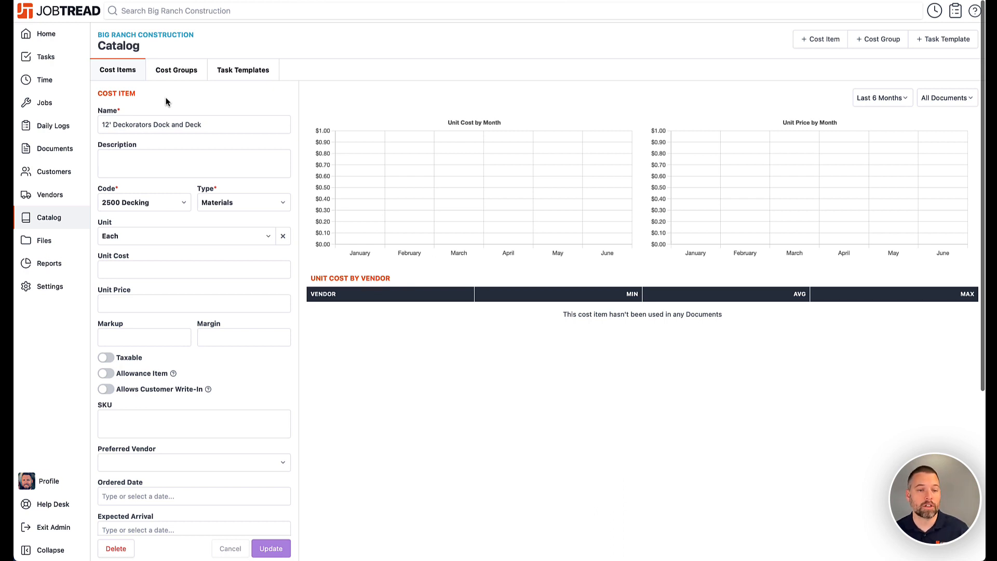
# Open the QuickBooks integration settings and turn on Use Projects
pyautogui.click(50, 286)
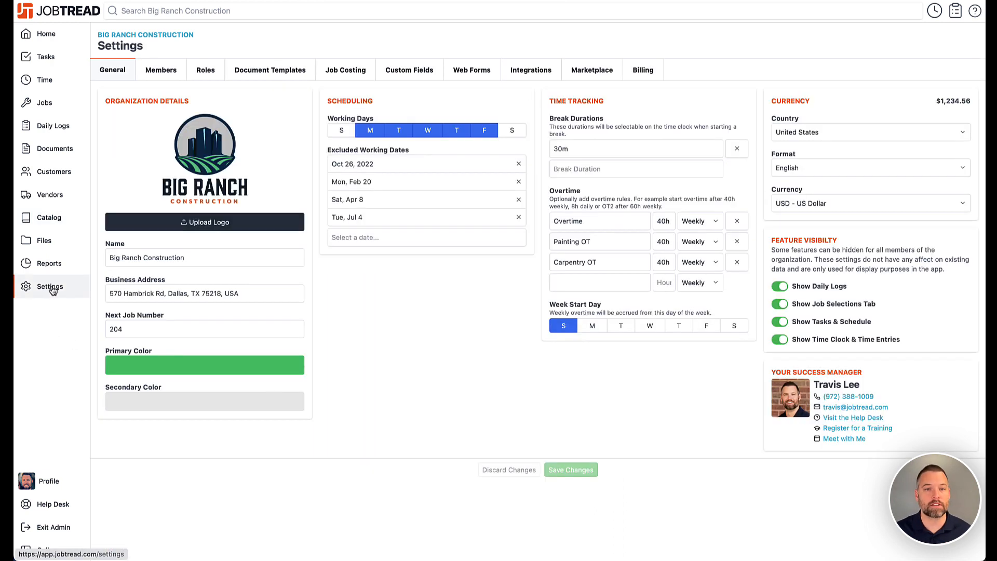
pyautogui.click(538, 71)
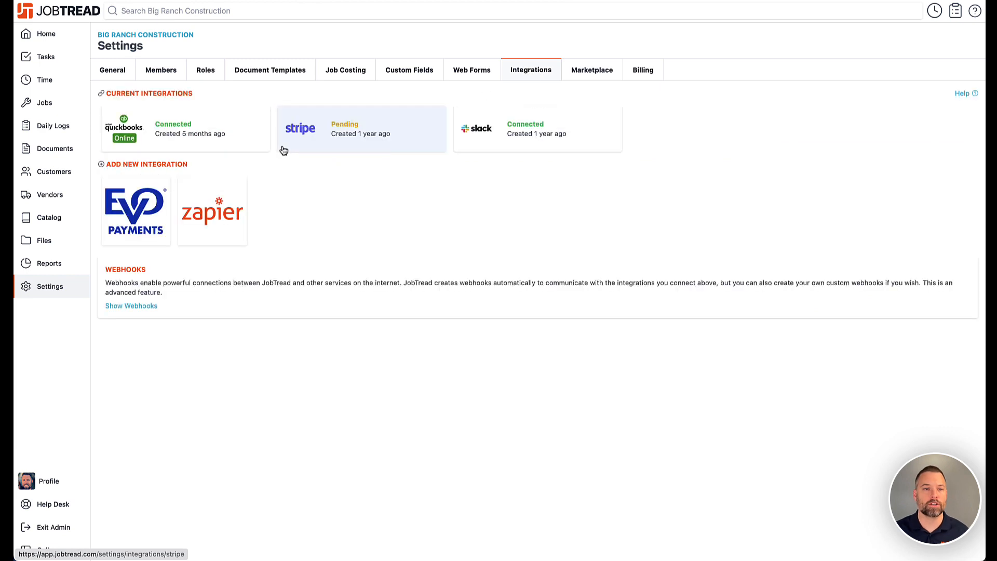
pyautogui.click(179, 129)
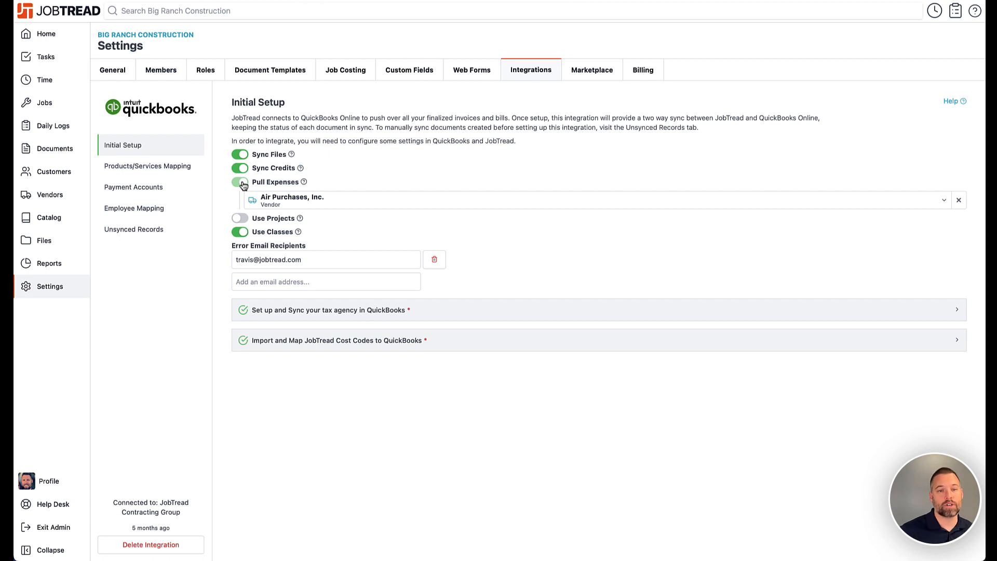
pyautogui.click(239, 219)
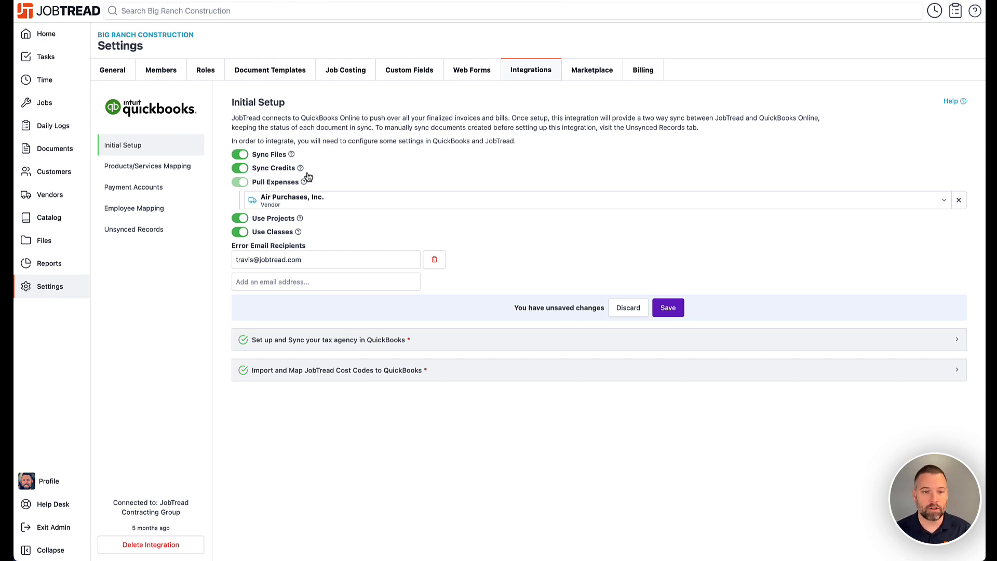
# Toggle the Use Projects setting on and off again, leaving it turned off
pyautogui.click(244, 218)
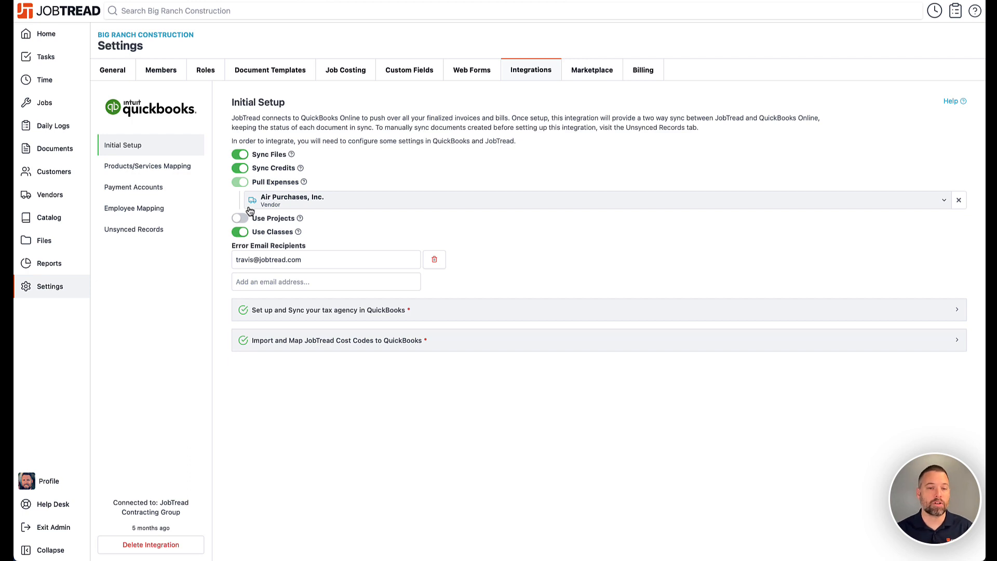
pyautogui.click(247, 216)
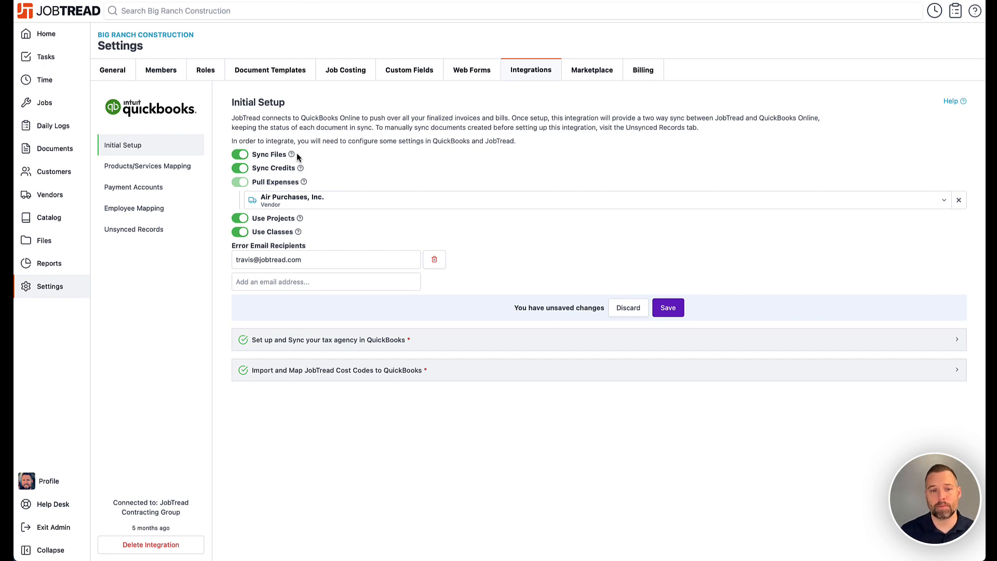
pyautogui.click(242, 220)
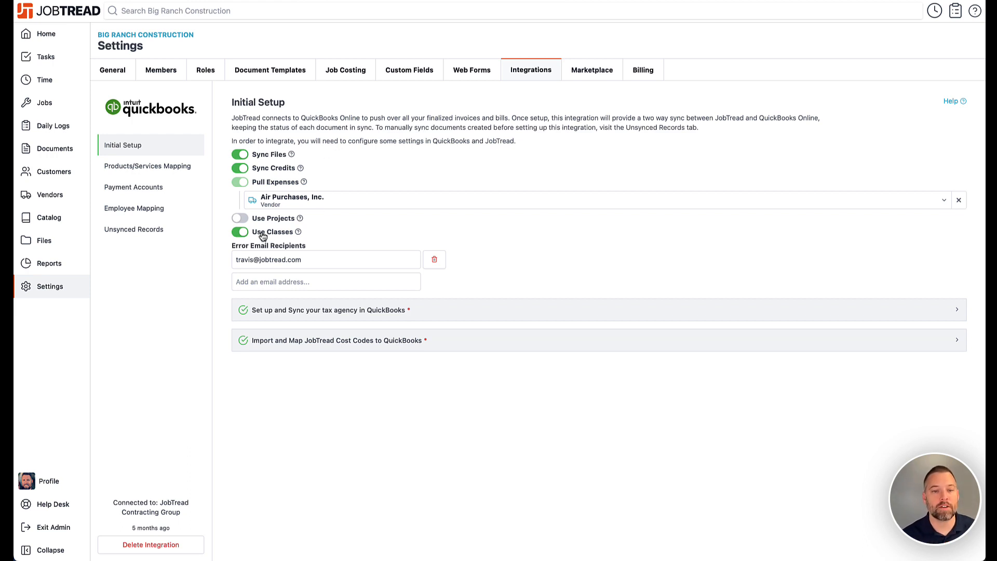
# Open Products/Services Mapping and view the QuickBooks product options available for the 0100 Planning cost code
pyautogui.moveTo(299, 234)
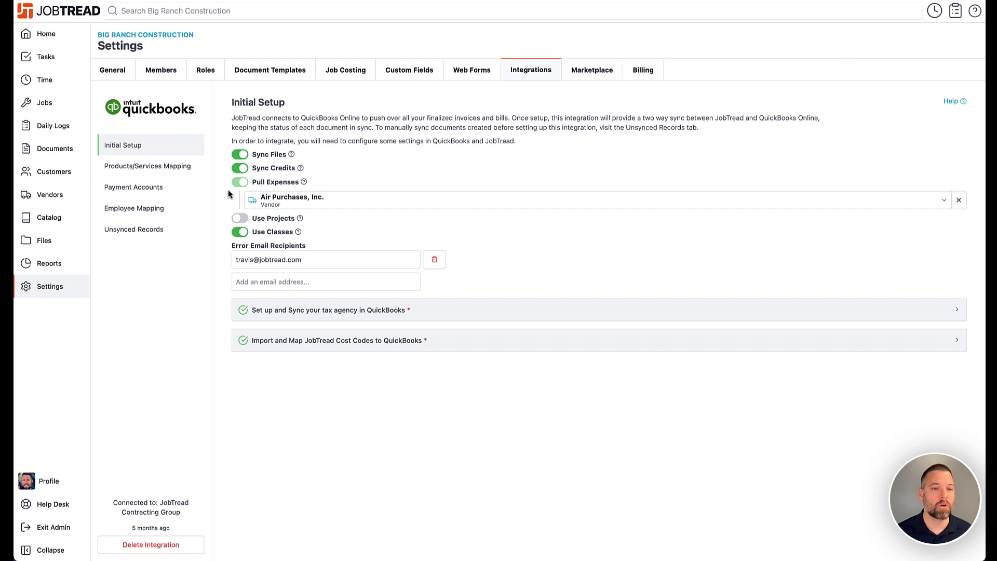
pyautogui.click(161, 167)
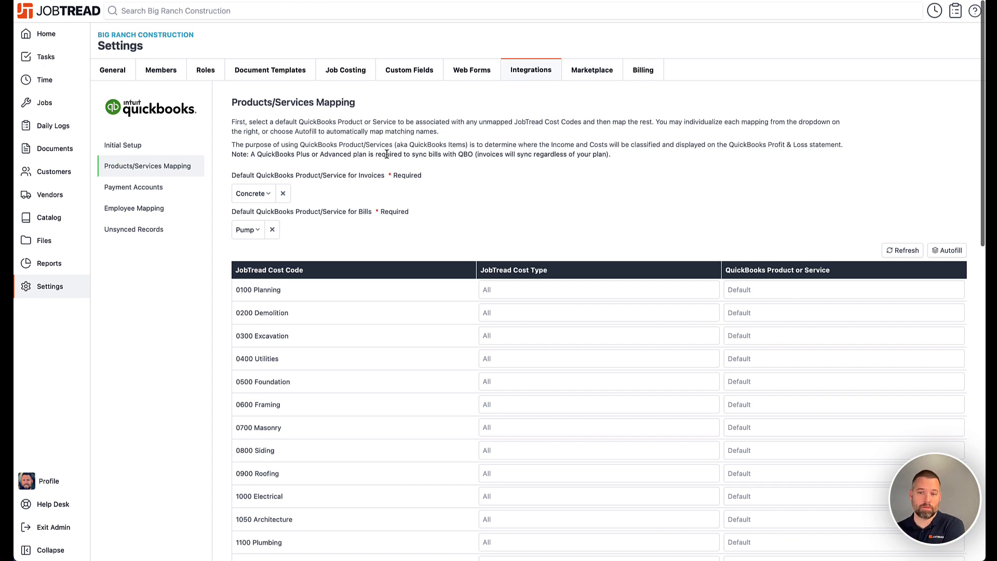
pyautogui.scroll(-3, 414, 171)
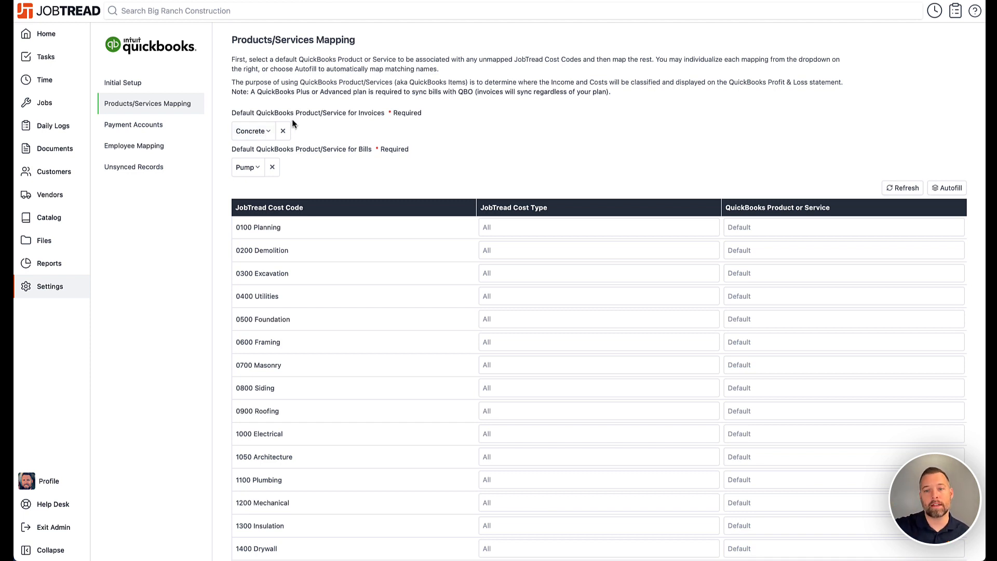
pyautogui.scroll(-1, 385, 158)
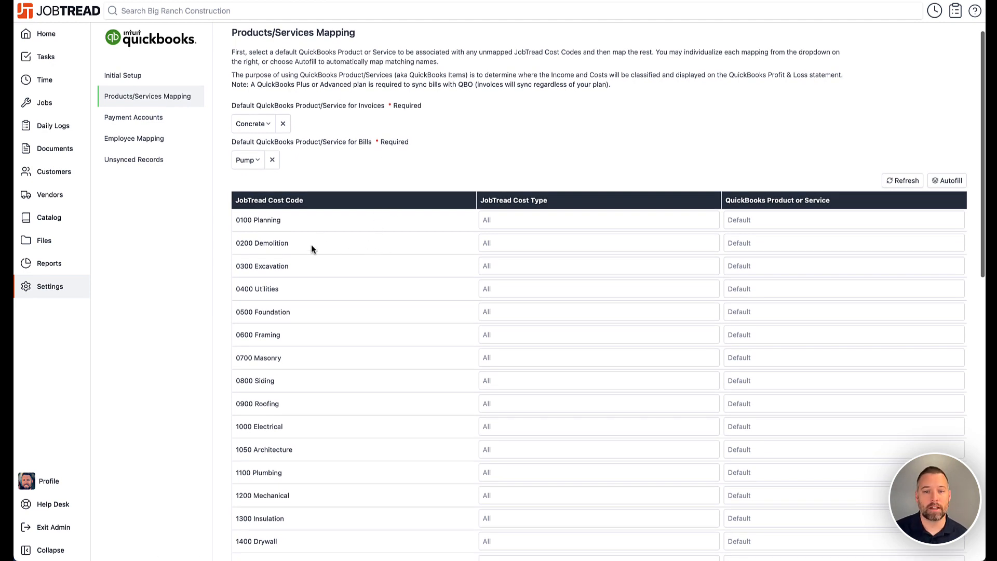
pyautogui.click(751, 219)
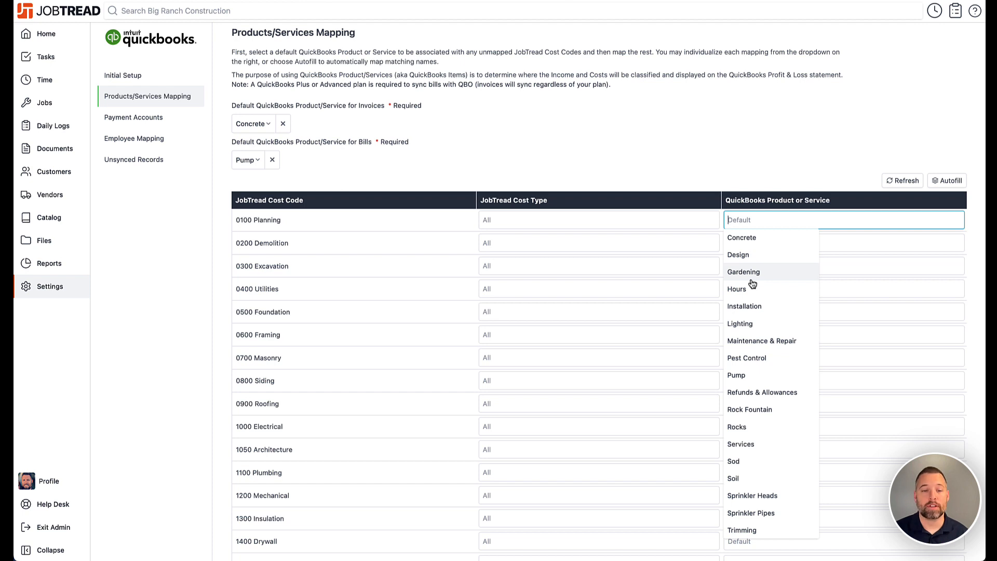
pyautogui.click(418, 194)
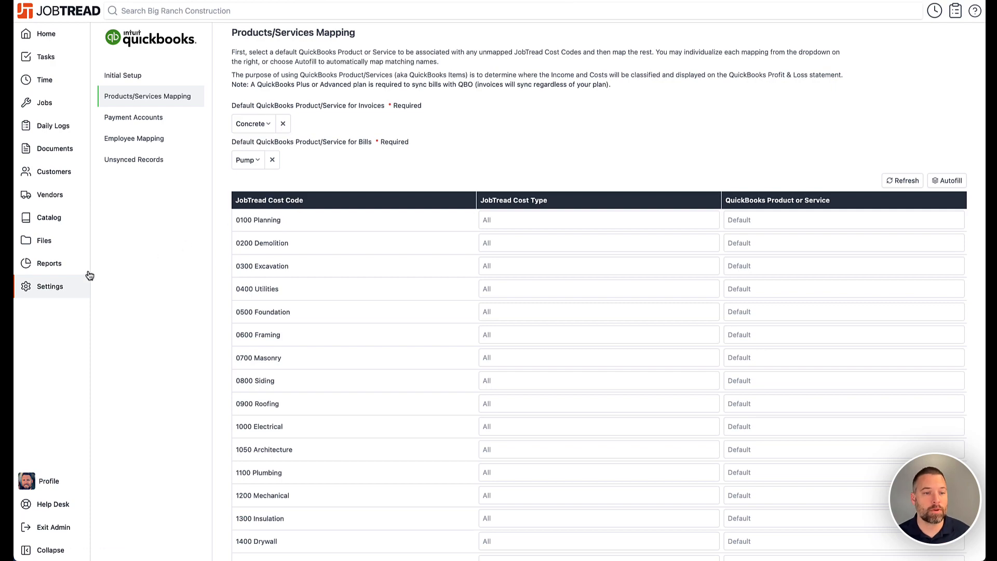
# Open Reports and scroll through the canned JobTread CSV reports
pyautogui.click(57, 263)
pyautogui.scroll(-2, 399, 260)
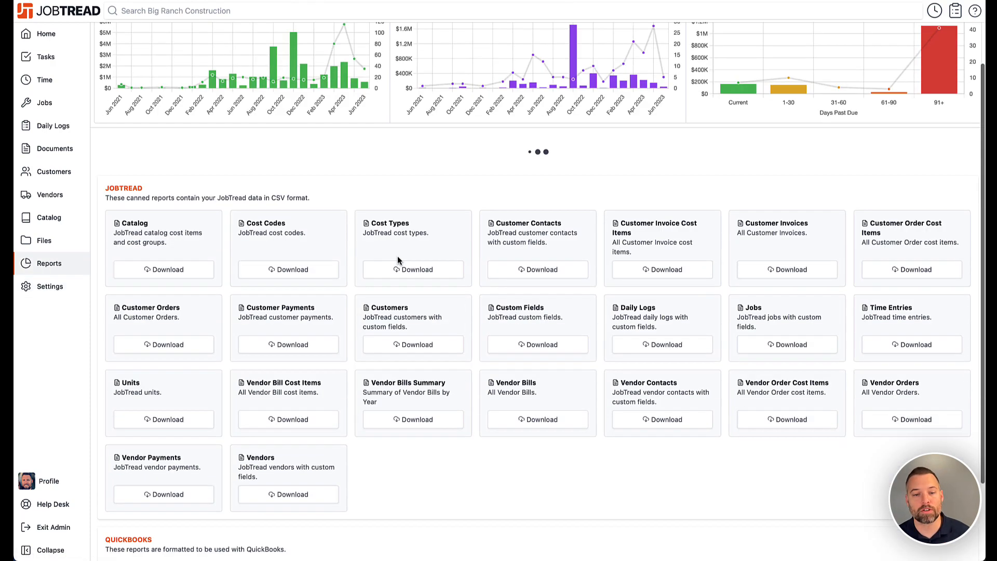
pyautogui.scroll(-10, 398, 259)
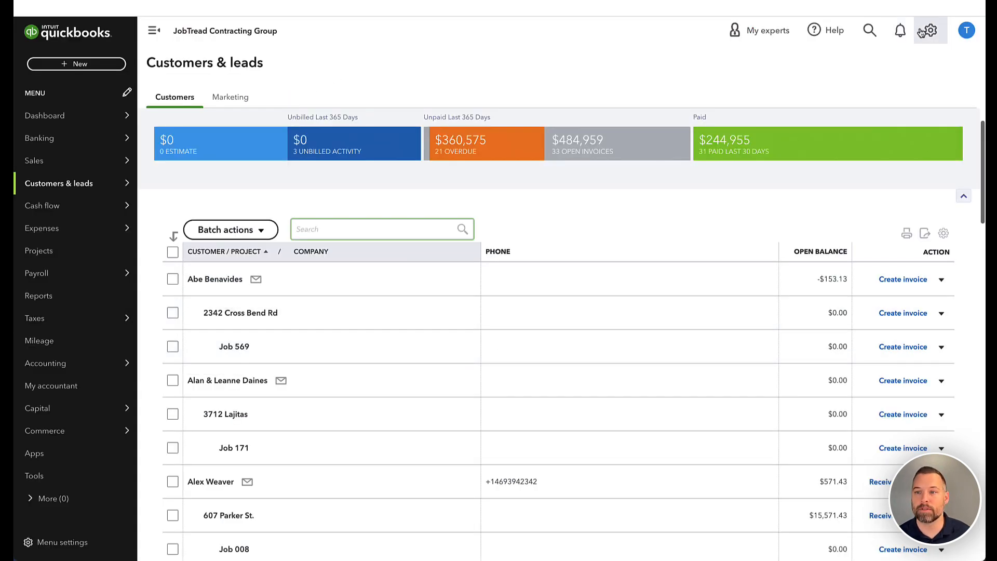
# In QuickBooks, import the products-services CSV dated 2023-06-14 from Downloads, advancing past the field mapping to the import step
pyautogui.click(929, 31)
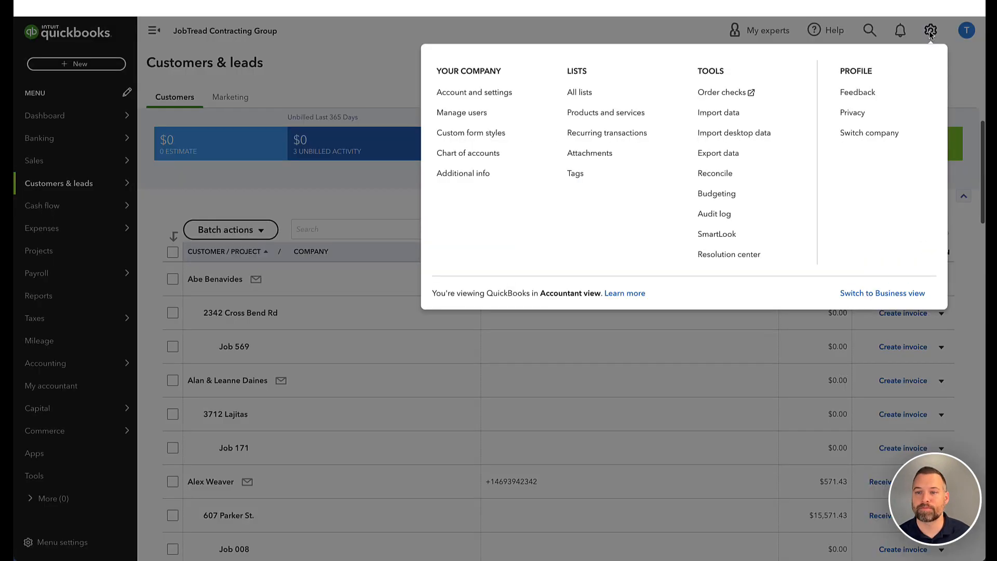
pyautogui.click(749, 119)
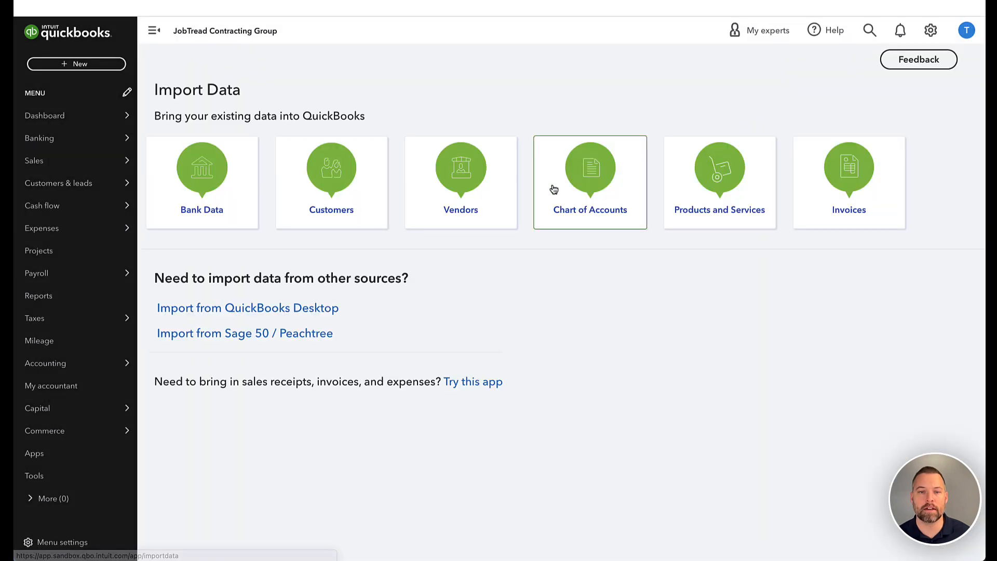
pyautogui.click(690, 177)
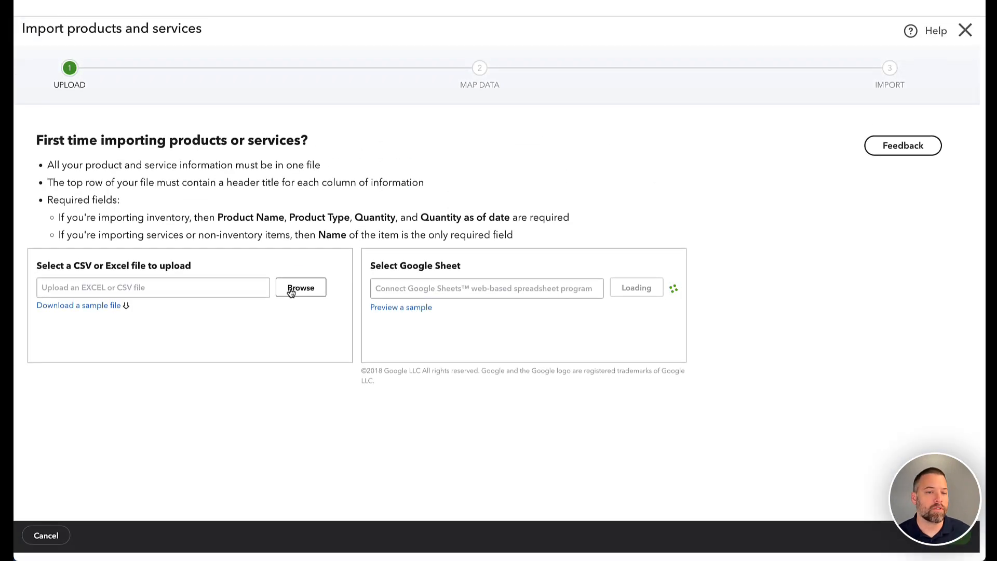
pyautogui.click(289, 289)
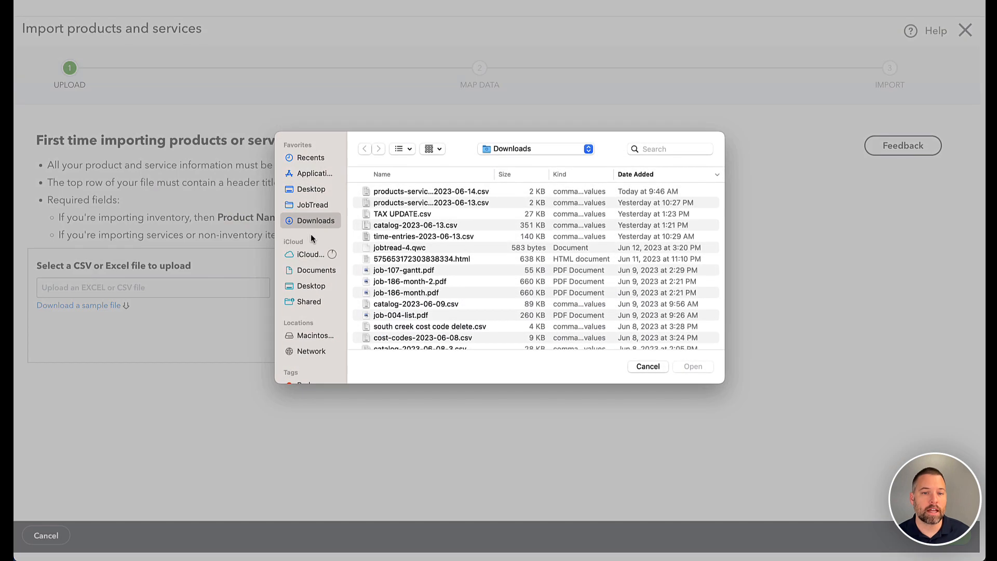
pyautogui.doubleClick(382, 192)
pyautogui.click(956, 535)
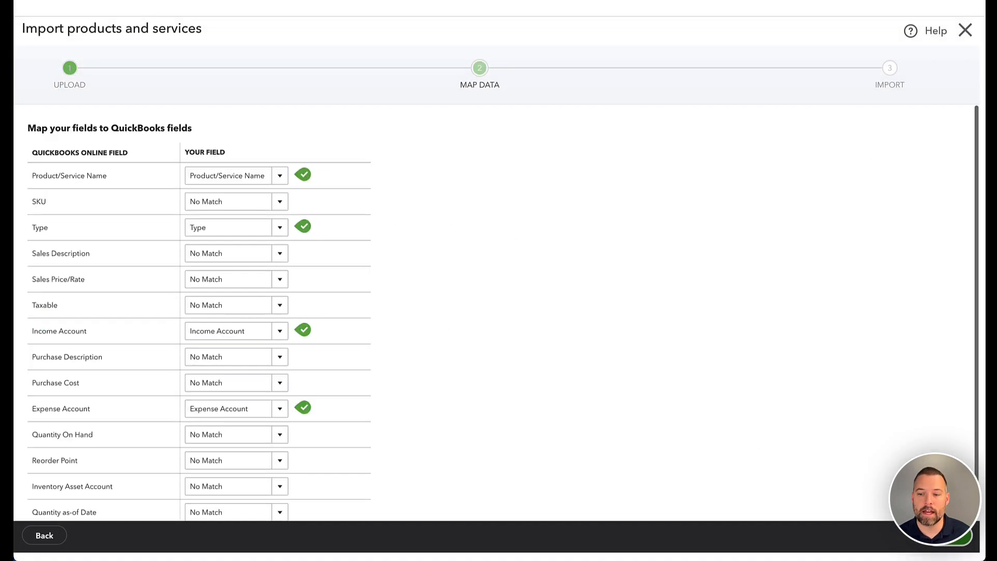
pyautogui.click(955, 535)
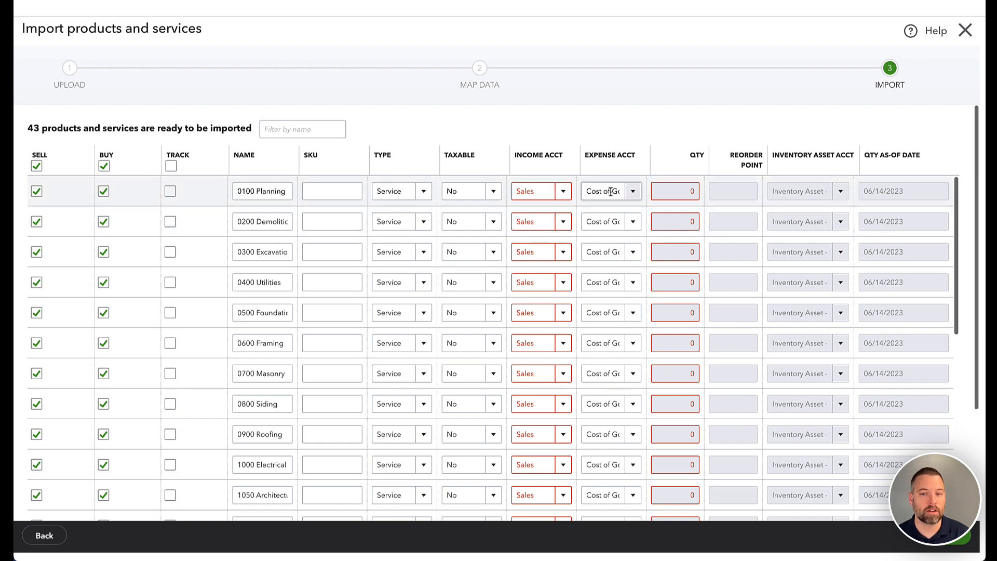
# Open the income account options for 0100 Planning, then leave the import without saving
pyautogui.click(564, 192)
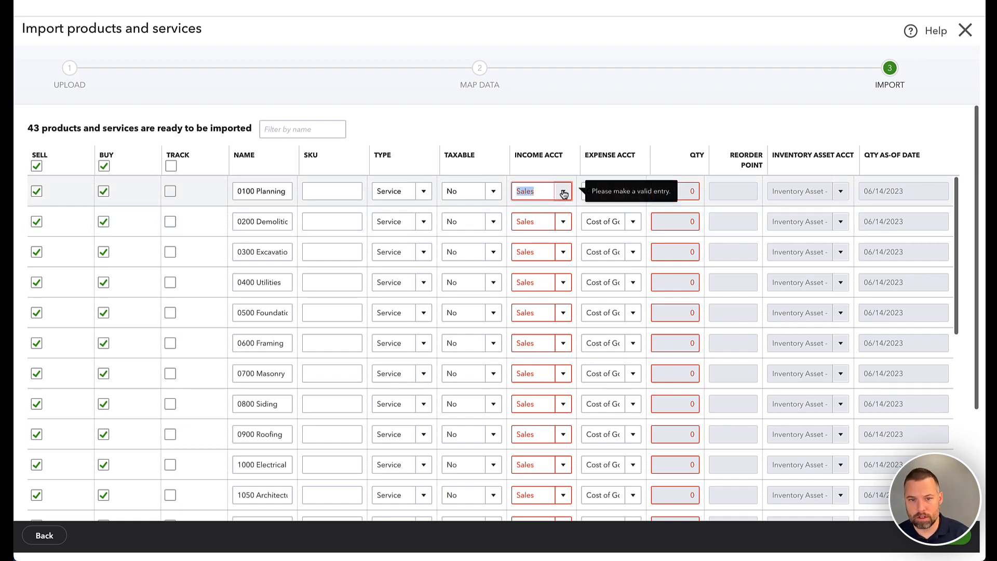
pyautogui.click(564, 192)
pyautogui.scroll(-3, 555, 265)
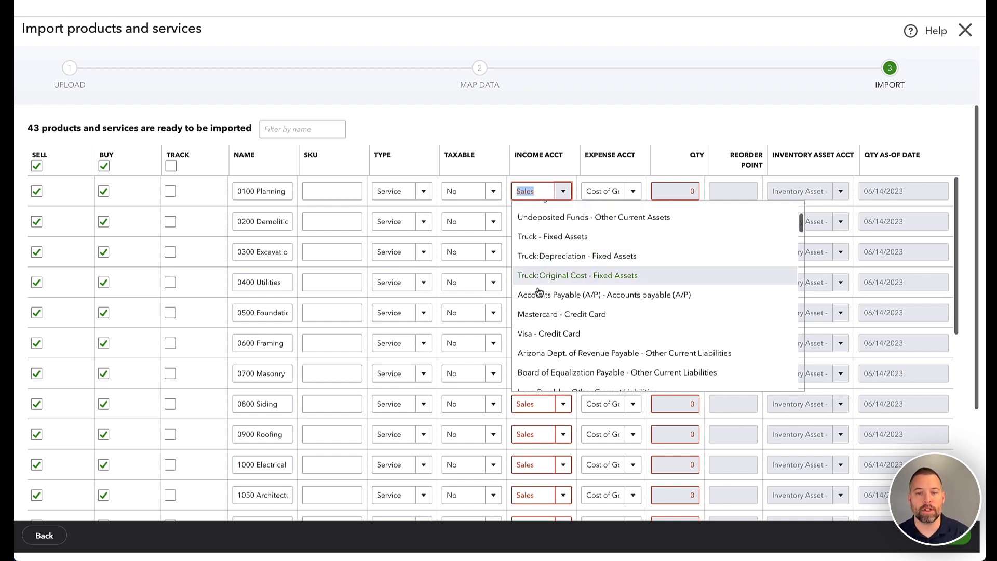
pyautogui.click(566, 134)
pyautogui.scroll(-1, 862, 224)
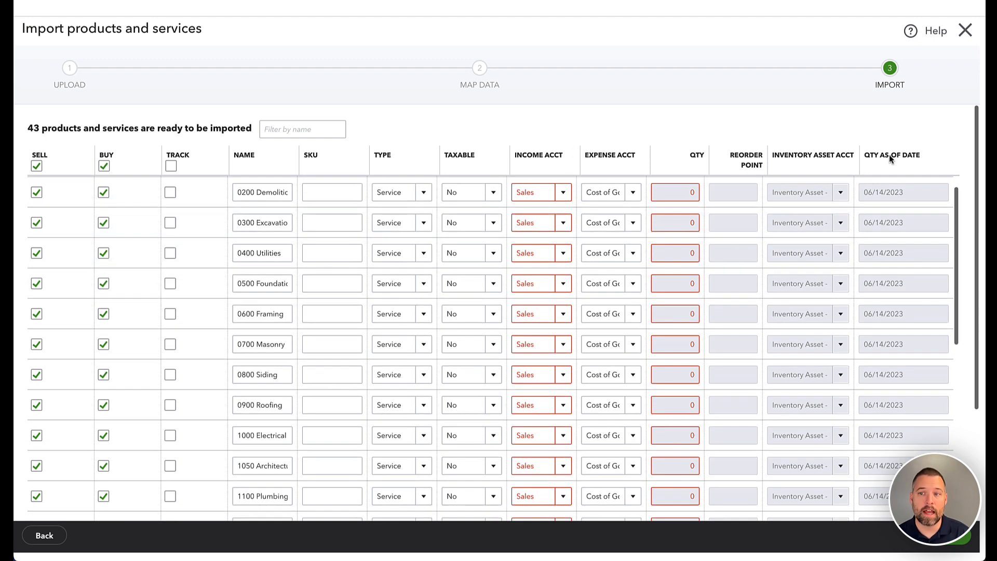
pyautogui.click(965, 32)
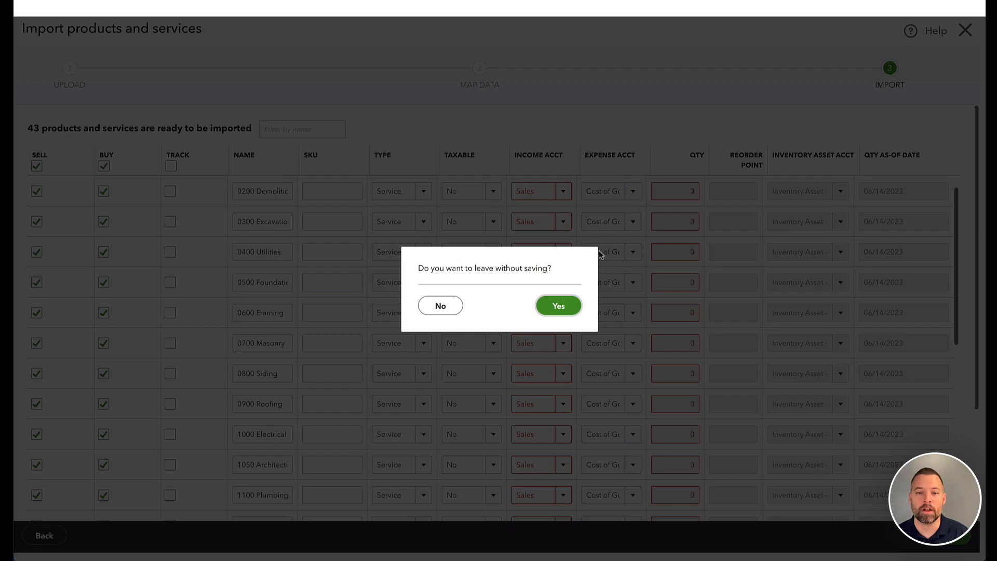
pyautogui.click(558, 305)
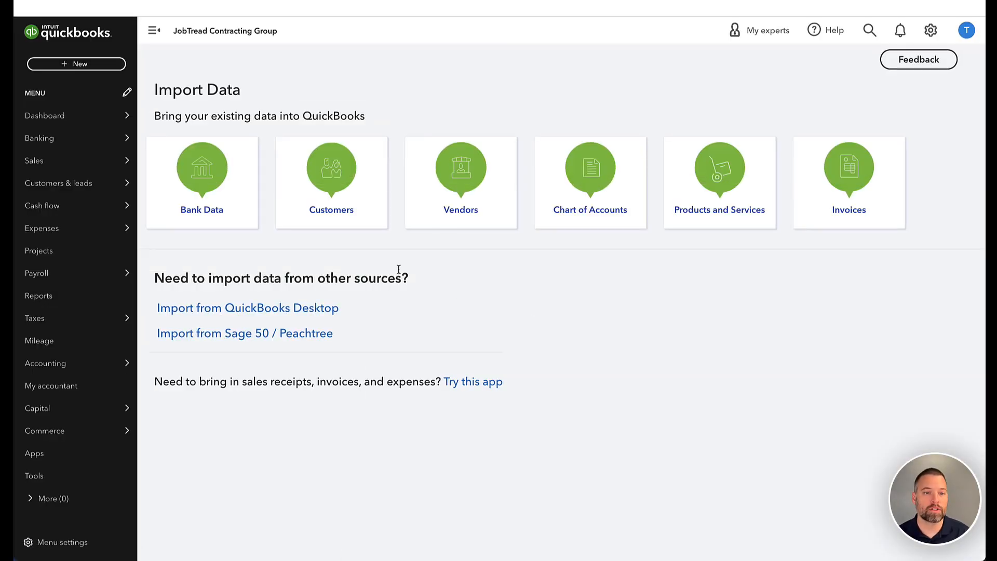
# Open the Concrete product in QuickBooks Products and Services and enable 'I purchase this product/service from a vendor'
pyautogui.click(932, 31)
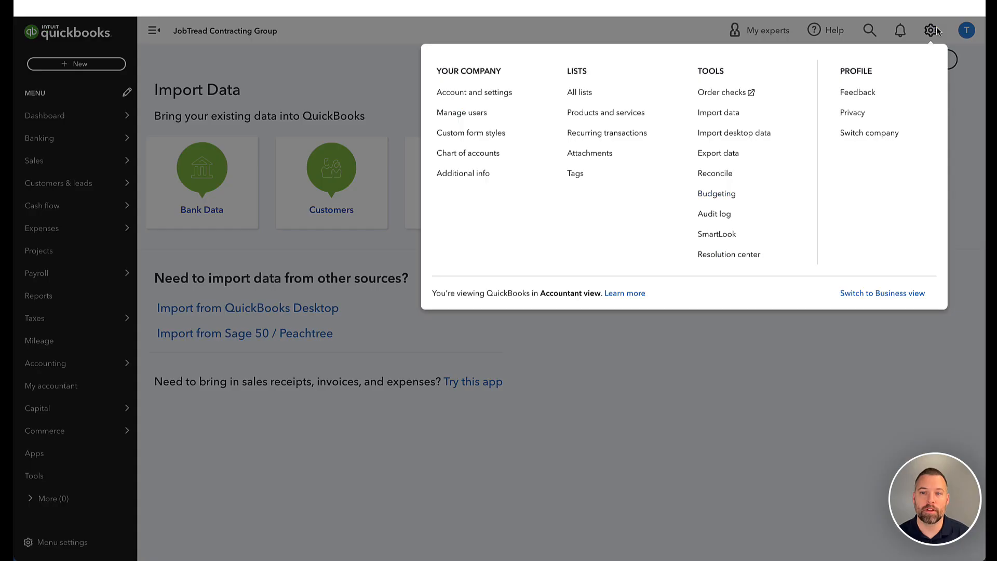
pyautogui.click(624, 117)
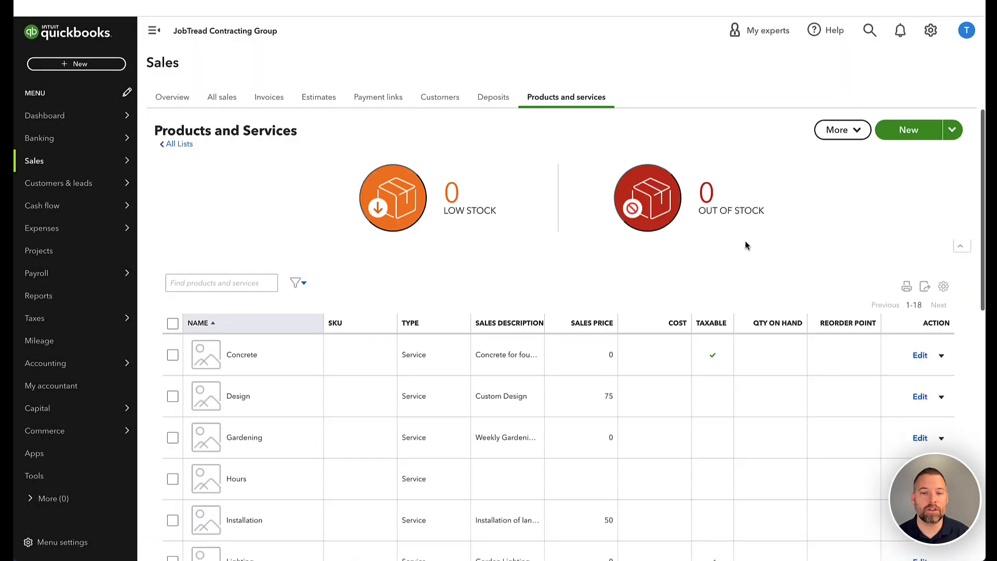
pyautogui.scroll(-2, 747, 245)
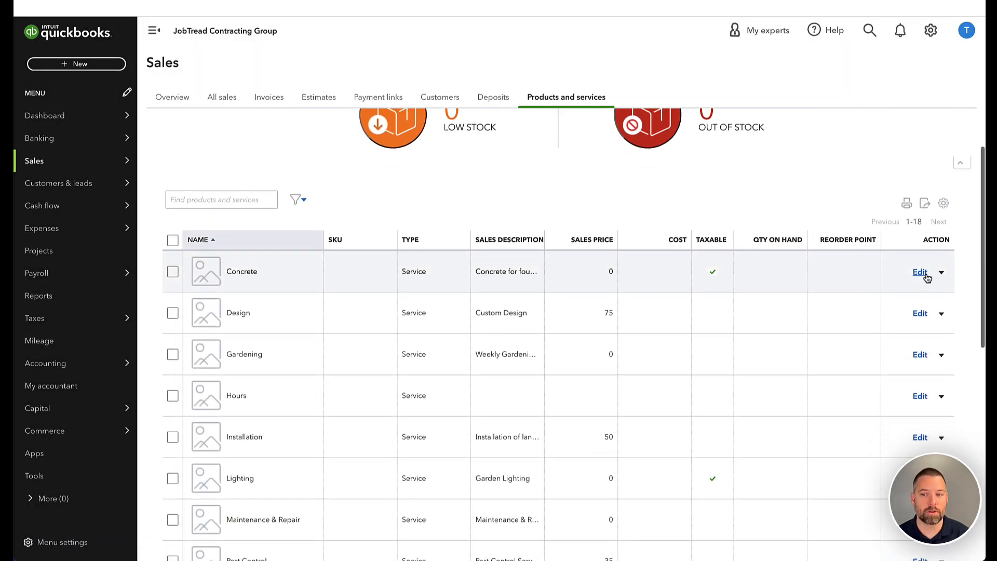
pyautogui.click(926, 275)
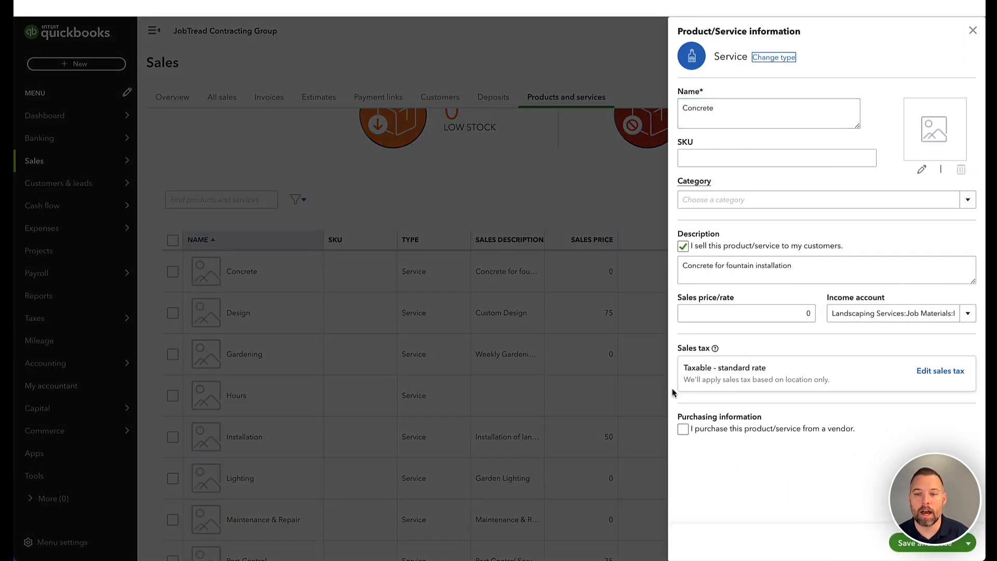
pyautogui.click(683, 429)
pyautogui.scroll(-2, 880, 424)
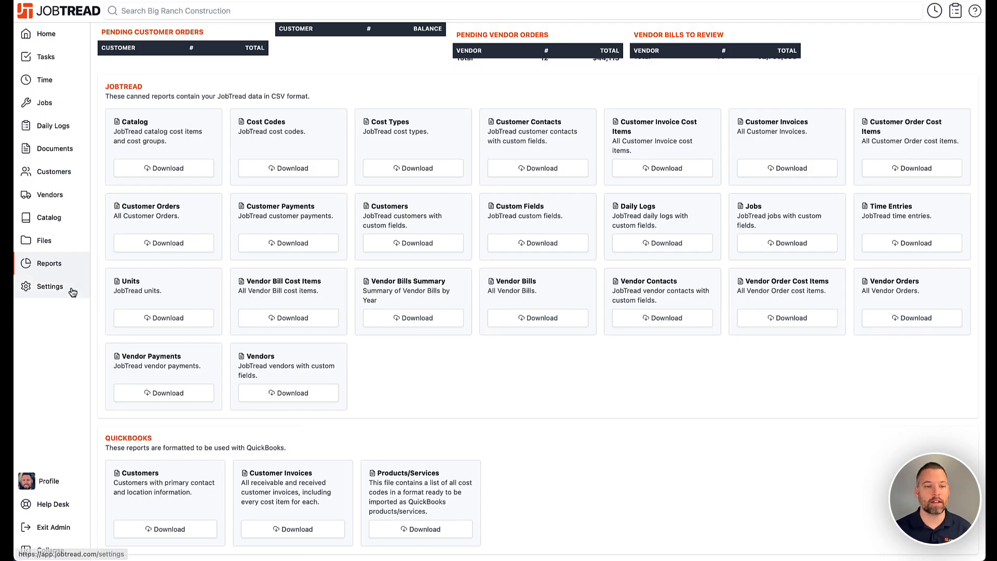
# Return to the QuickBooks integration in JobTread settings
pyautogui.click(68, 288)
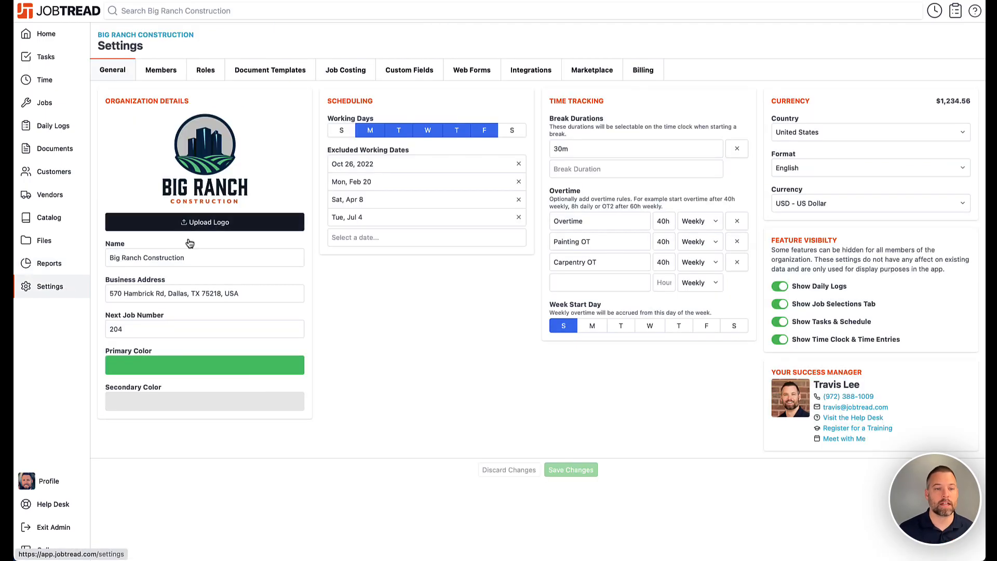
pyautogui.click(503, 75)
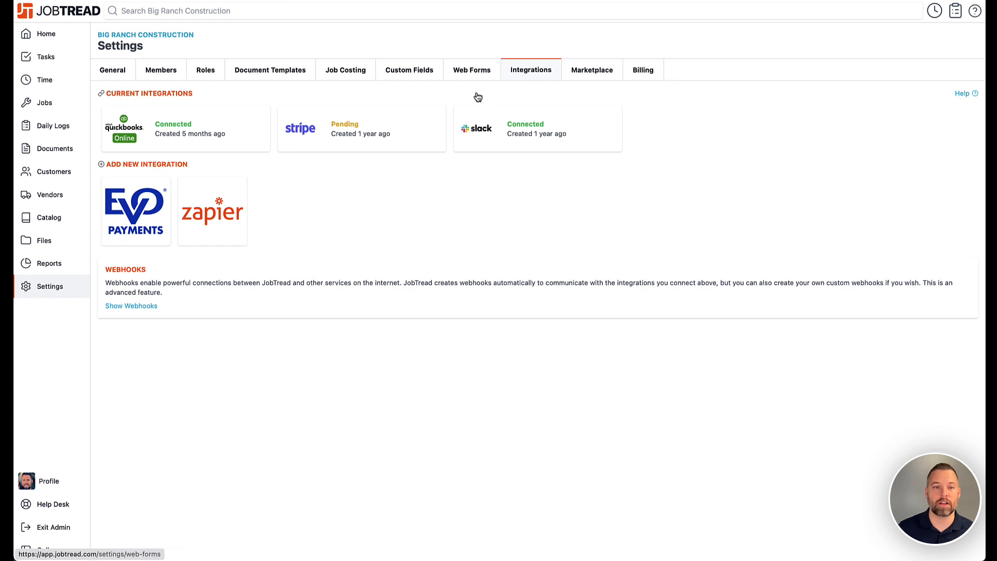
pyautogui.click(213, 131)
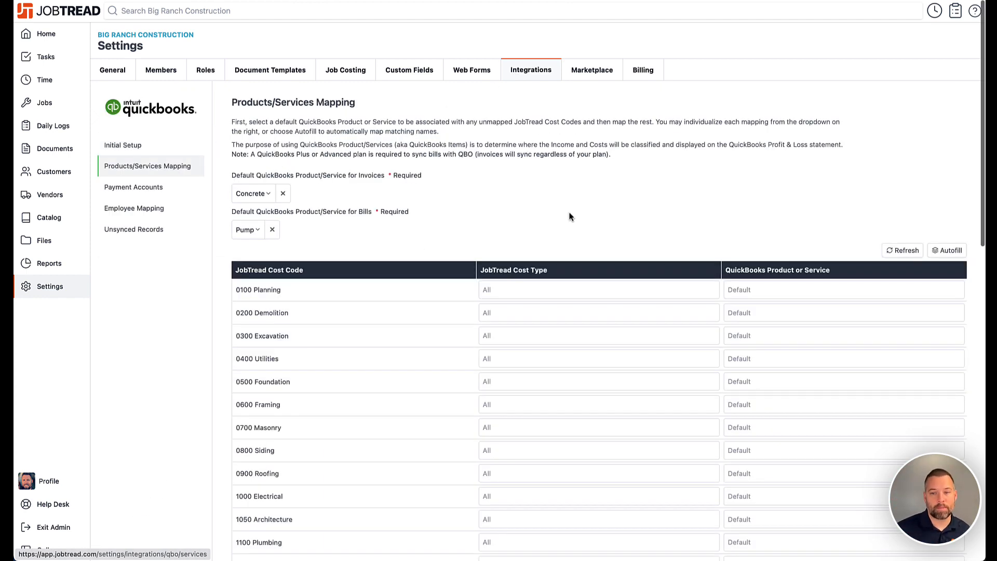
# View the product options for the 0100 Planning mapping, then open the Payment Accounts section
pyautogui.click(774, 291)
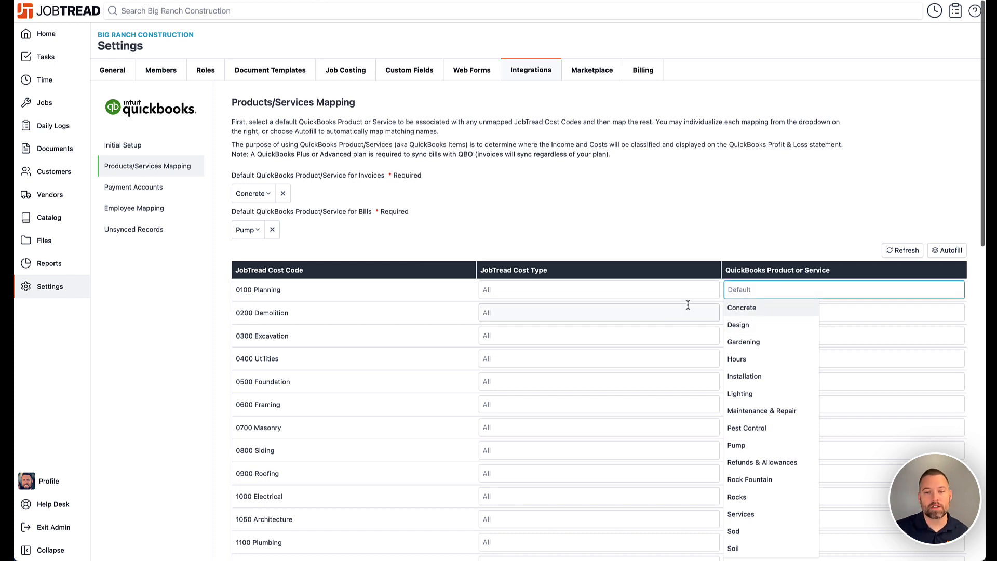
pyautogui.click(813, 259)
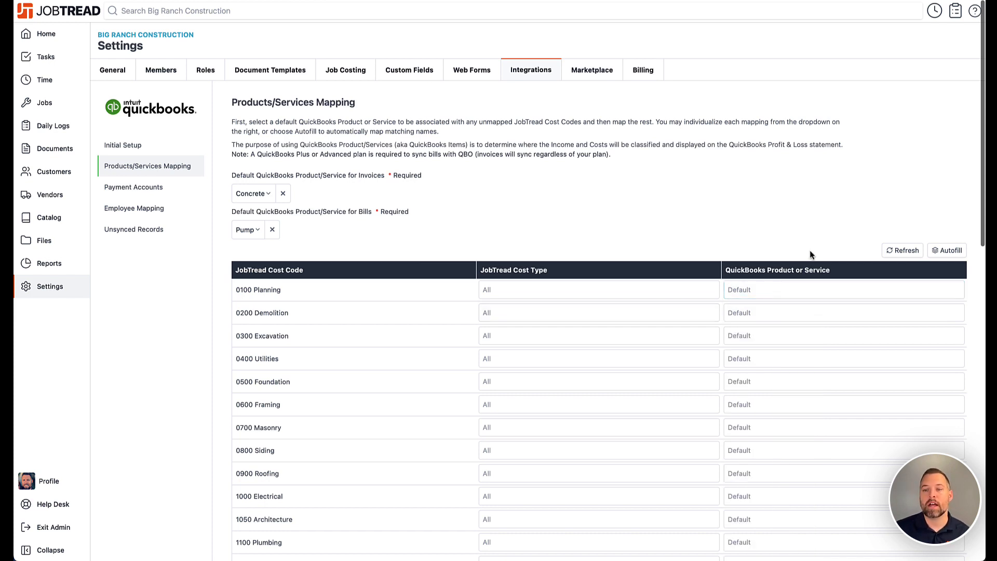
pyautogui.scroll(-1, 811, 255)
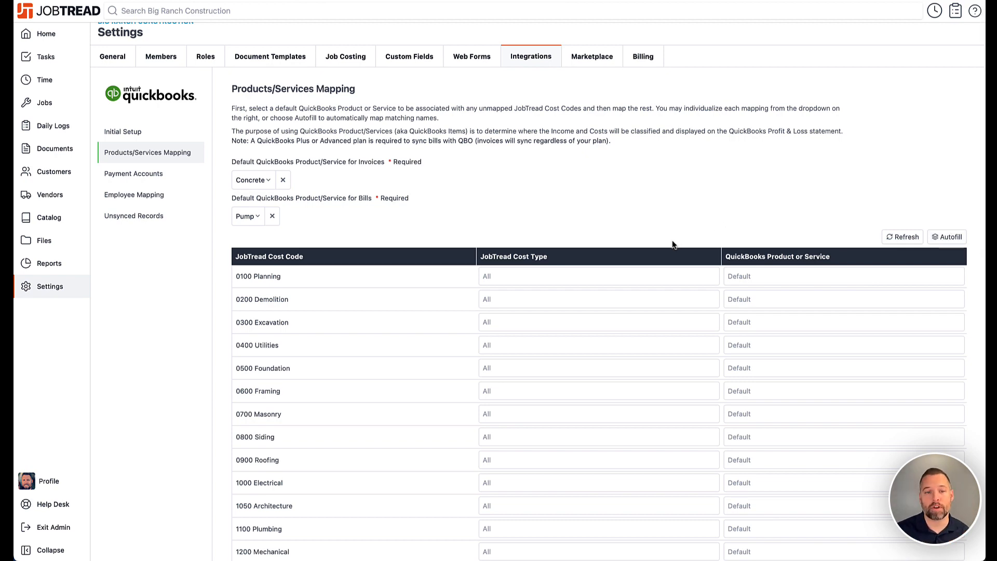
pyautogui.scroll(-4, 673, 241)
pyautogui.scroll(4, 672, 240)
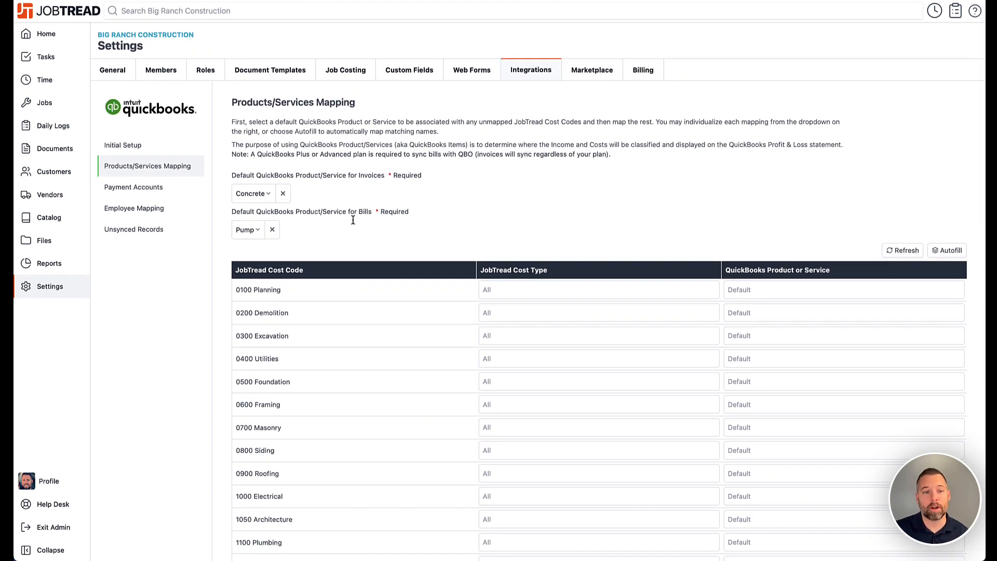
pyautogui.click(170, 196)
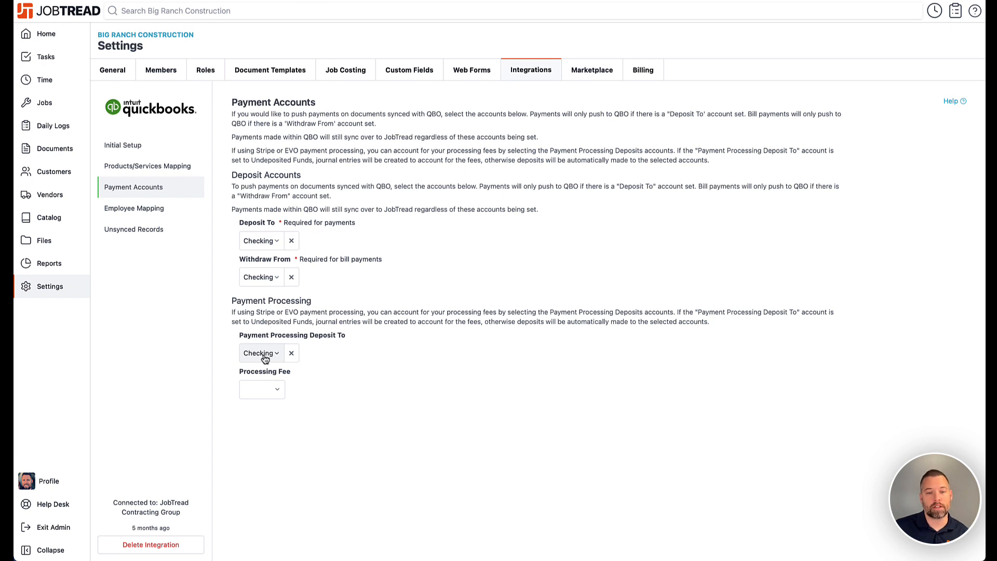
# View the Processing Fee account options, then open the Employee Mapping section
pyautogui.click(268, 391)
pyautogui.click(362, 293)
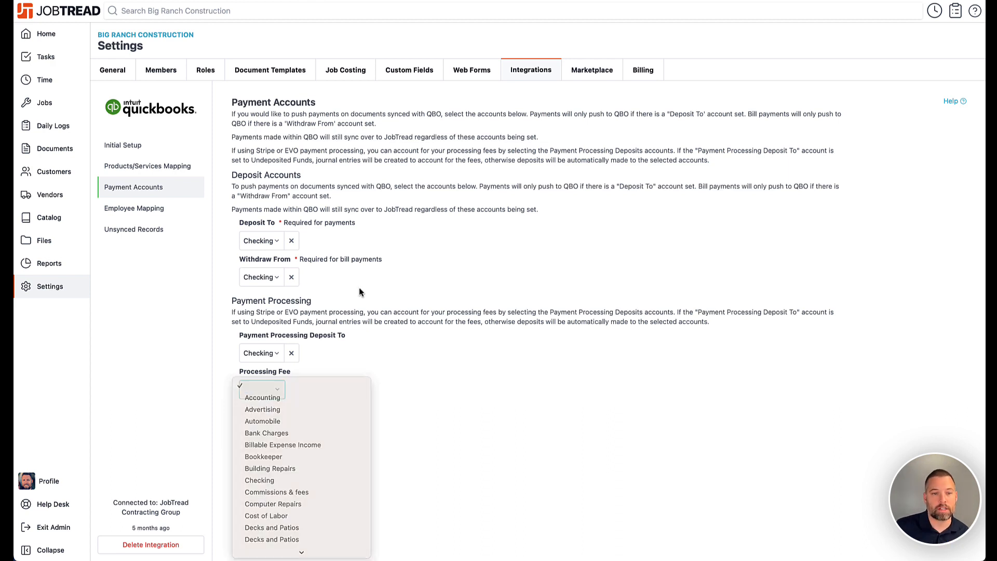
pyautogui.click(151, 209)
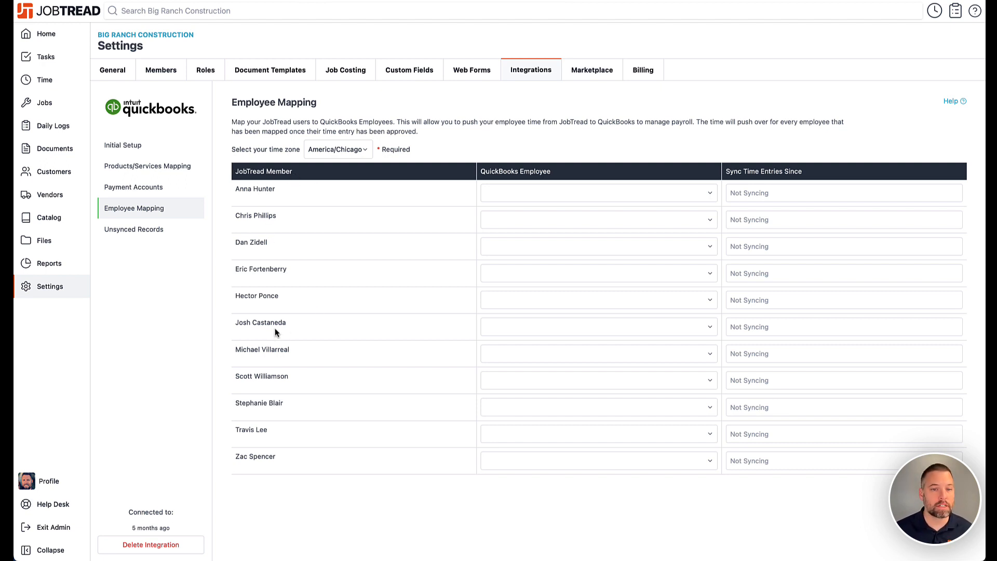
# Open the QuickBooks employee options and the sync-start date picker for the first JobTread member without choosing anything
pyautogui.click(542, 193)
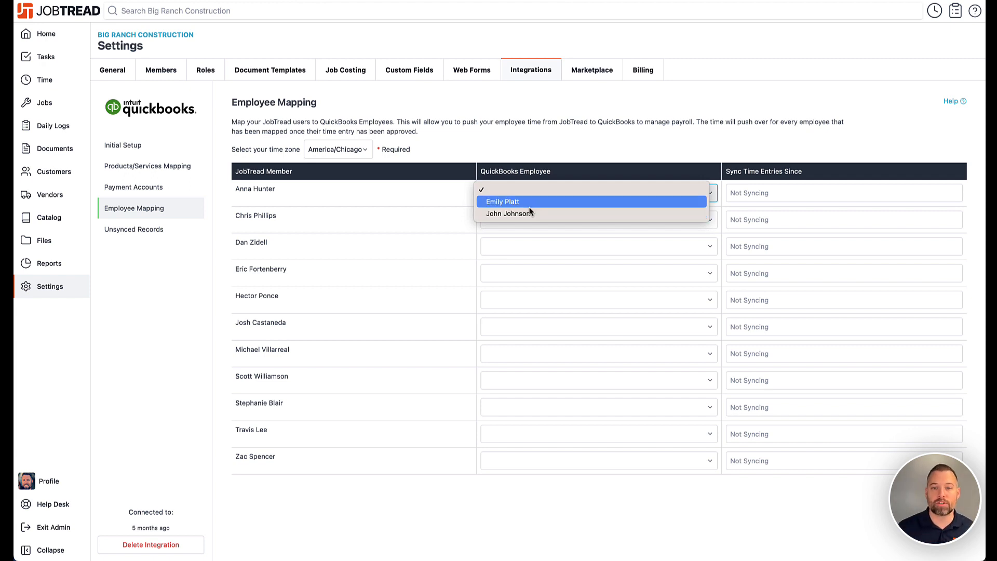
pyautogui.click(534, 149)
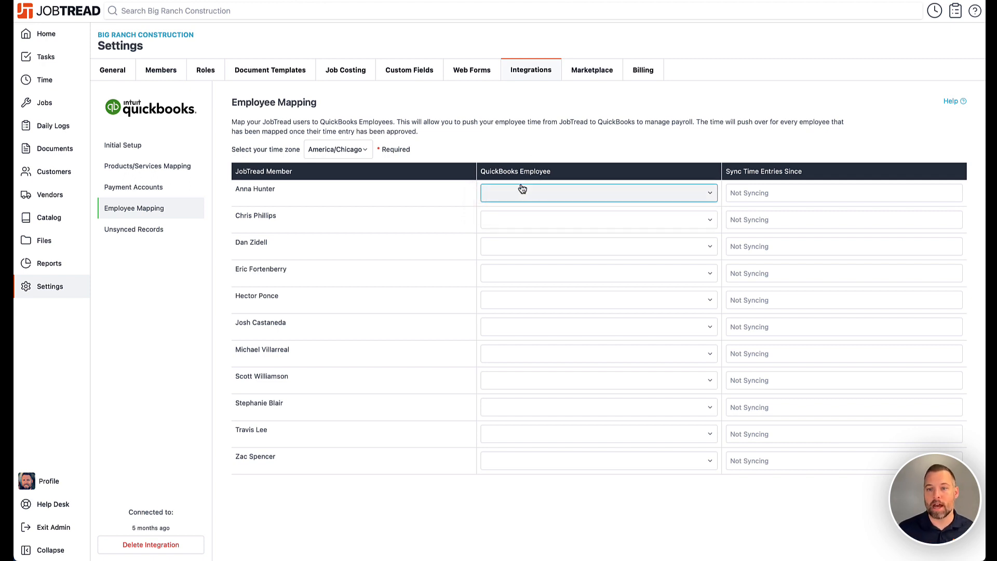
pyautogui.click(791, 195)
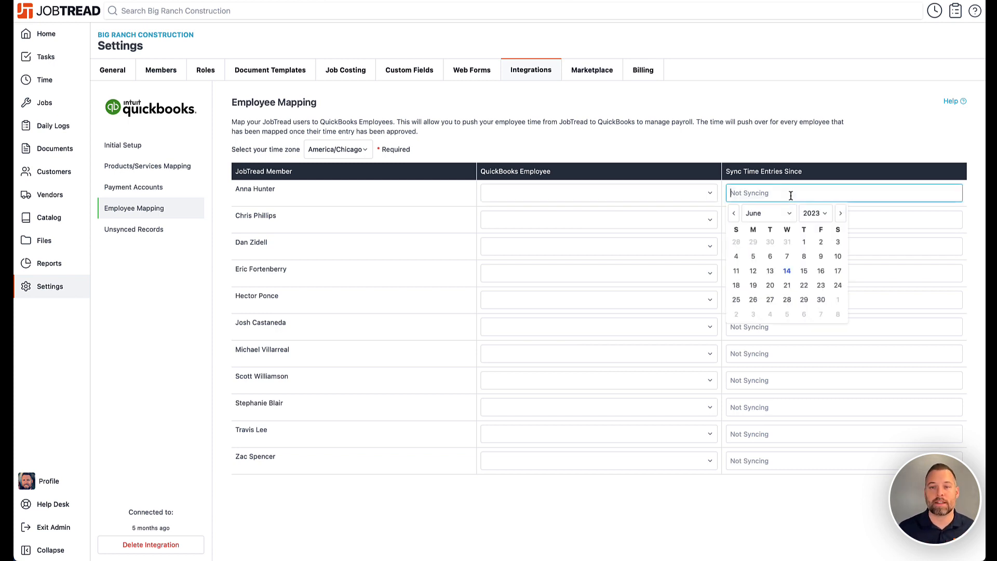
pyautogui.click(766, 152)
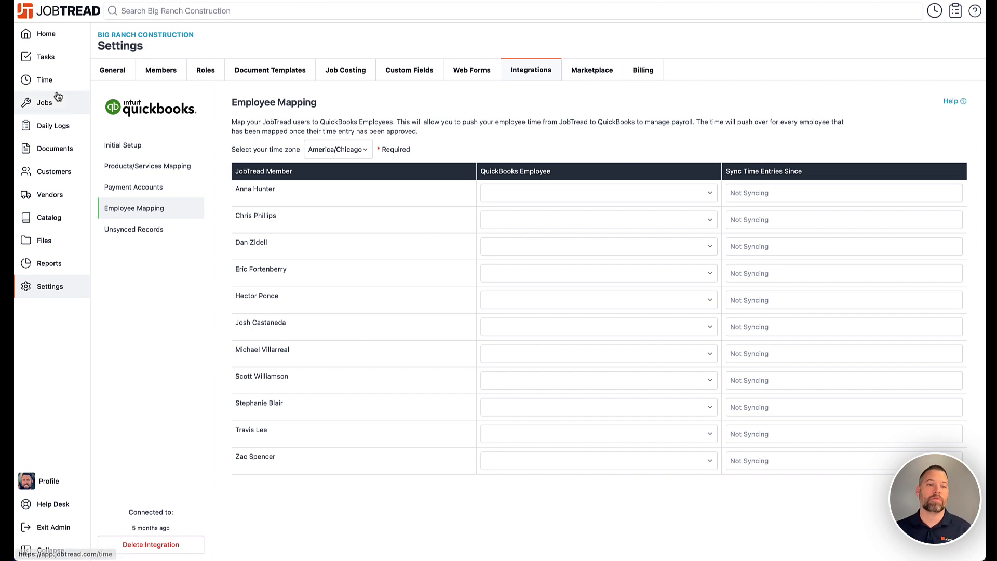
# View the Time entries page, then return to the QuickBooks integration and open Unsynced Records
pyautogui.click(45, 80)
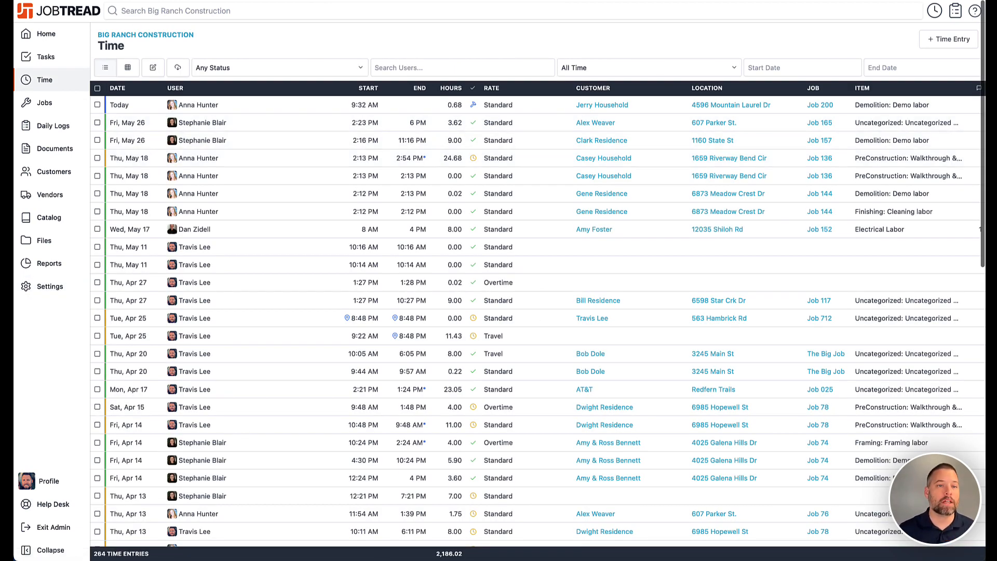
pyautogui.click(111, 0)
pyautogui.moveTo(111, 0)
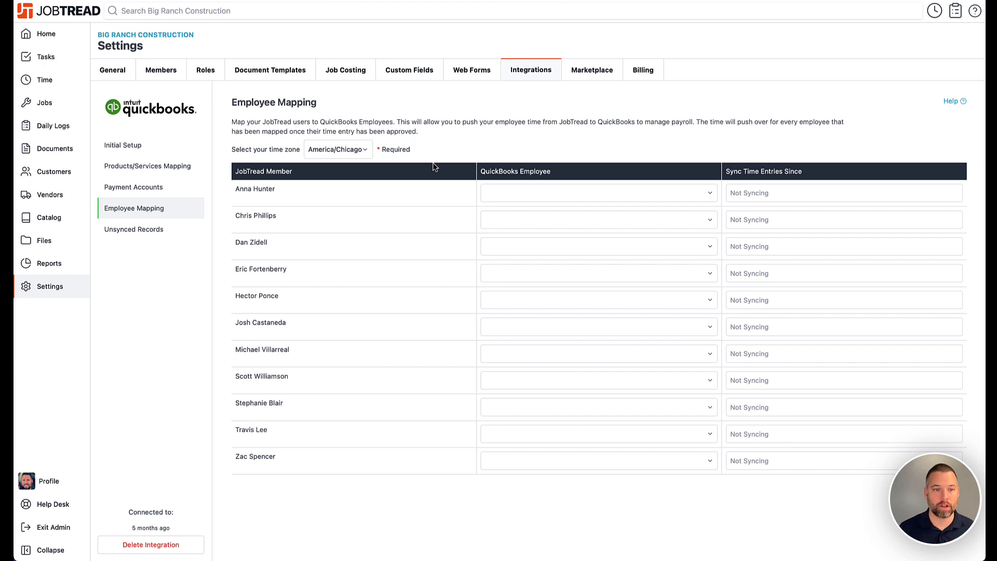
pyautogui.click(156, 232)
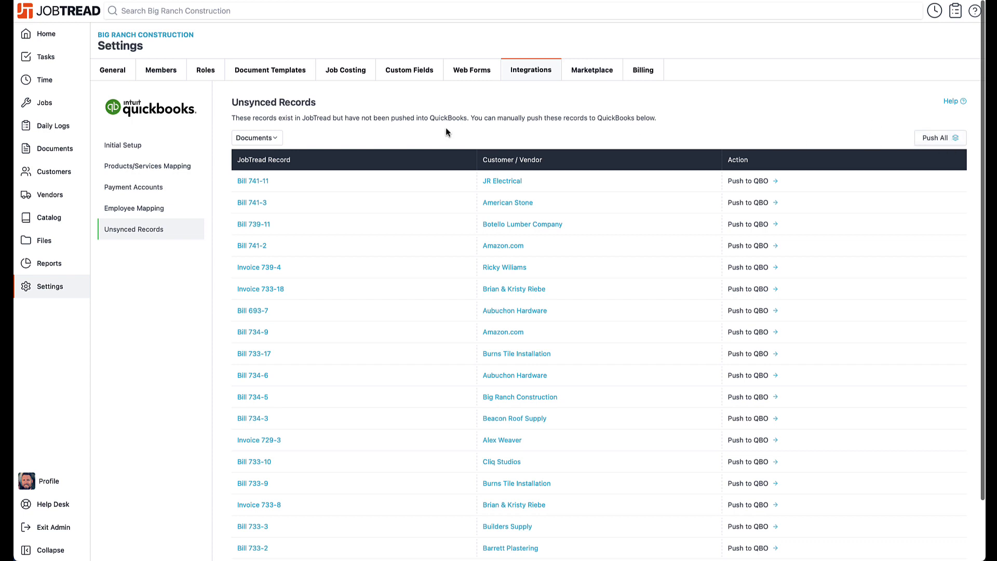
# Review the record type options available for unsynced records
pyautogui.click(275, 138)
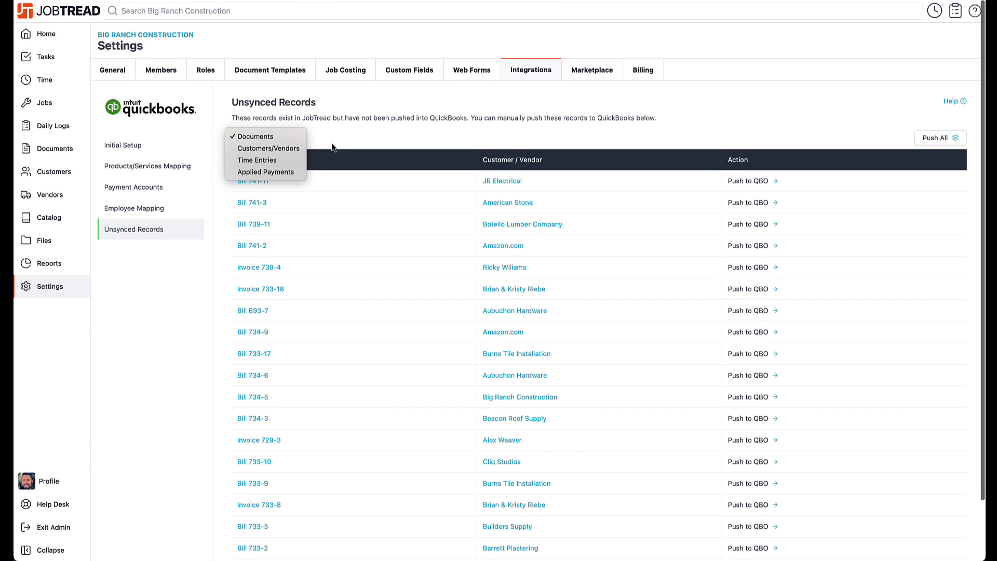
pyautogui.click(332, 136)
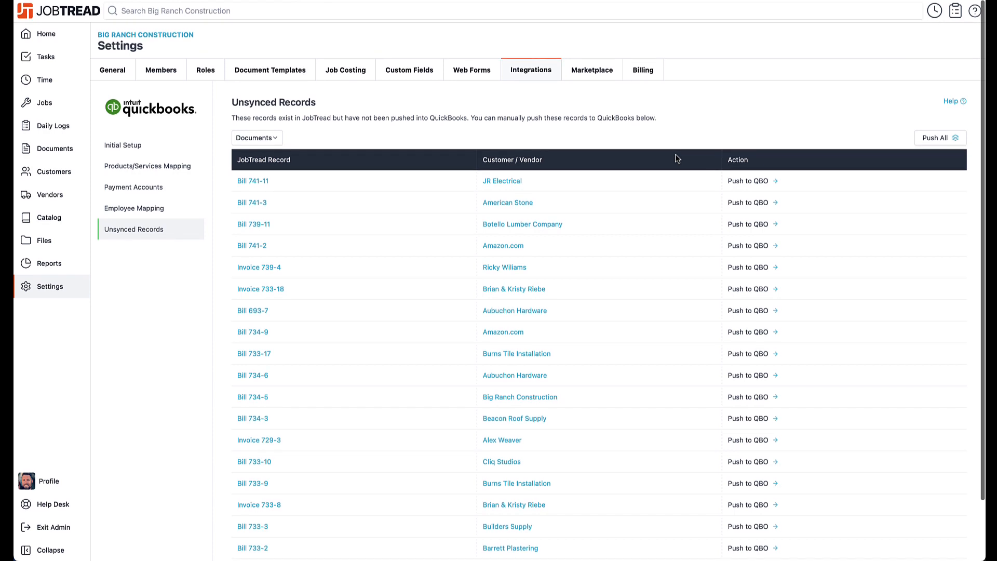
# Switch to QuickBooks and close the Concrete product panel
pyautogui.click(144, 151)
pyautogui.click(528, 75)
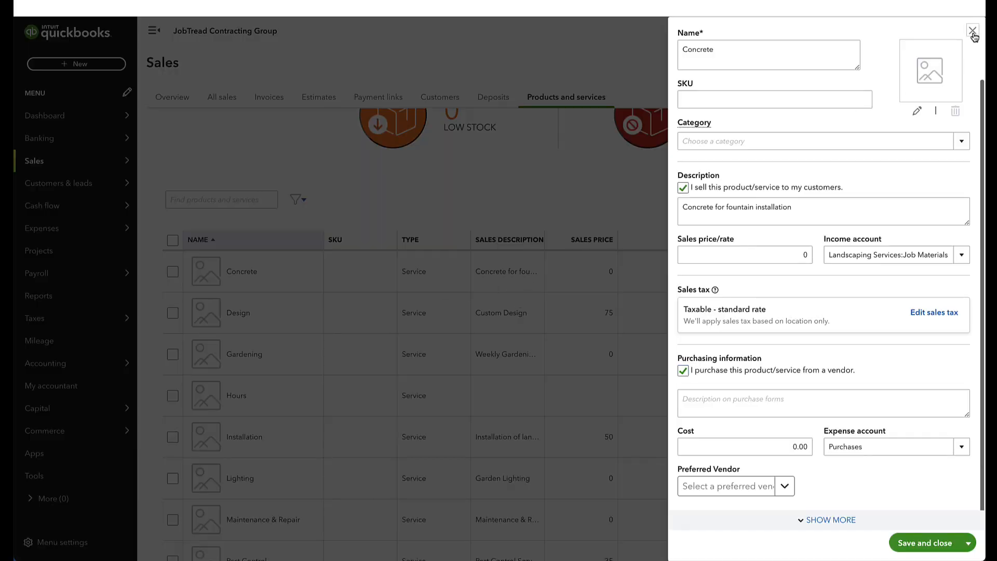
pyautogui.click(972, 30)
# Open QuickBooks Expenses and start a new expense with Amazon.com as the payee
pyautogui.moveTo(115, 233)
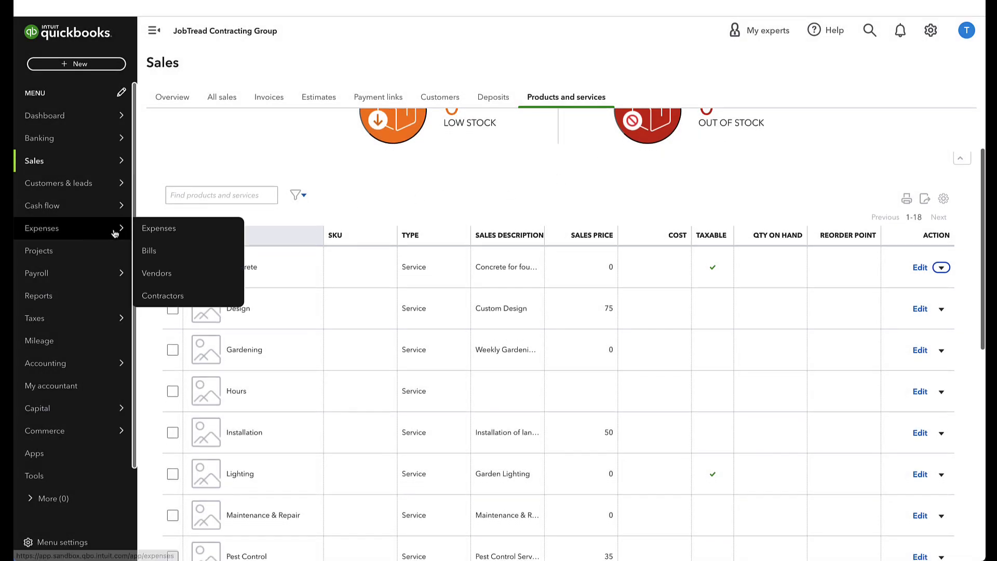
pyautogui.click(194, 232)
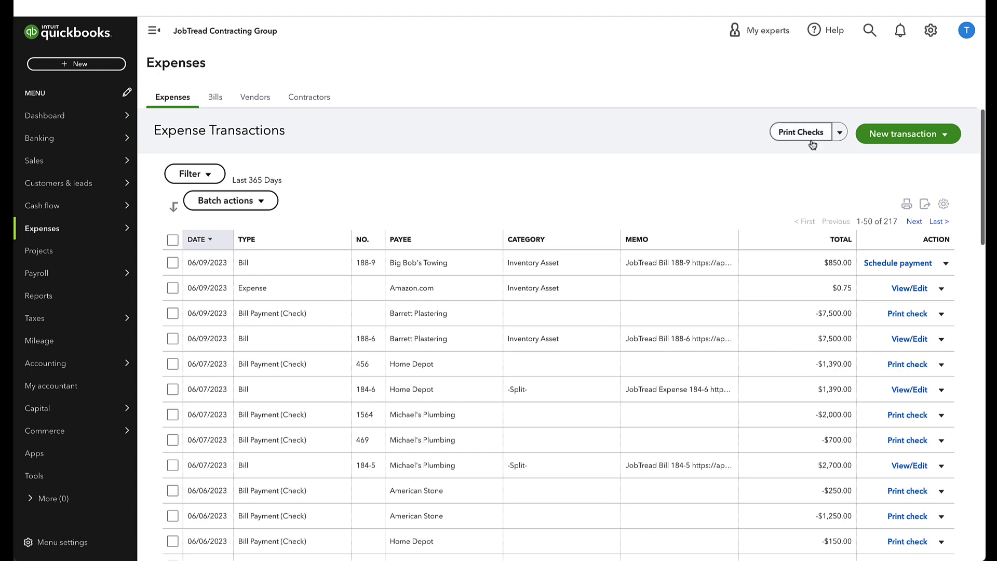
pyautogui.click(873, 138)
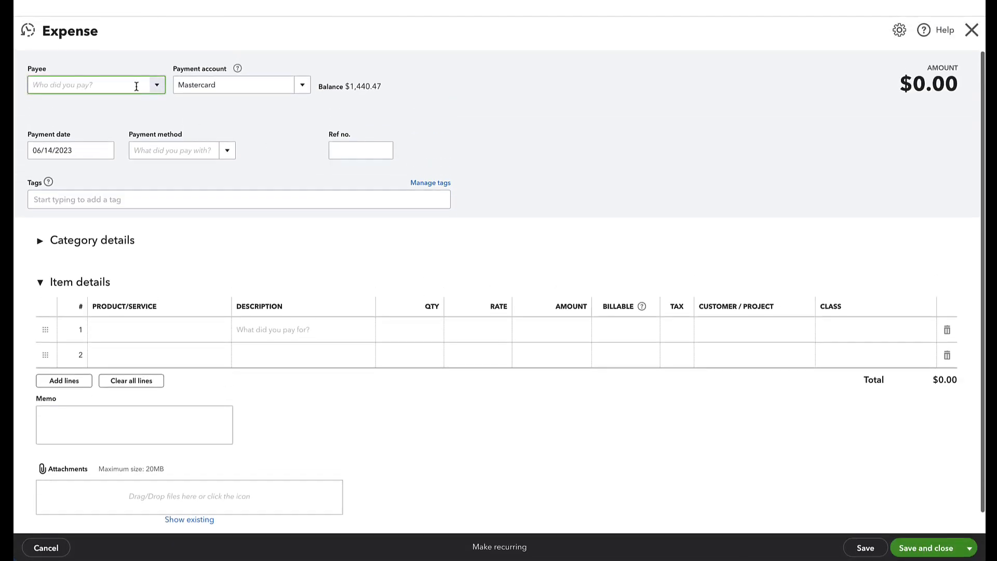
pyautogui.click(156, 84)
pyautogui.click(136, 166)
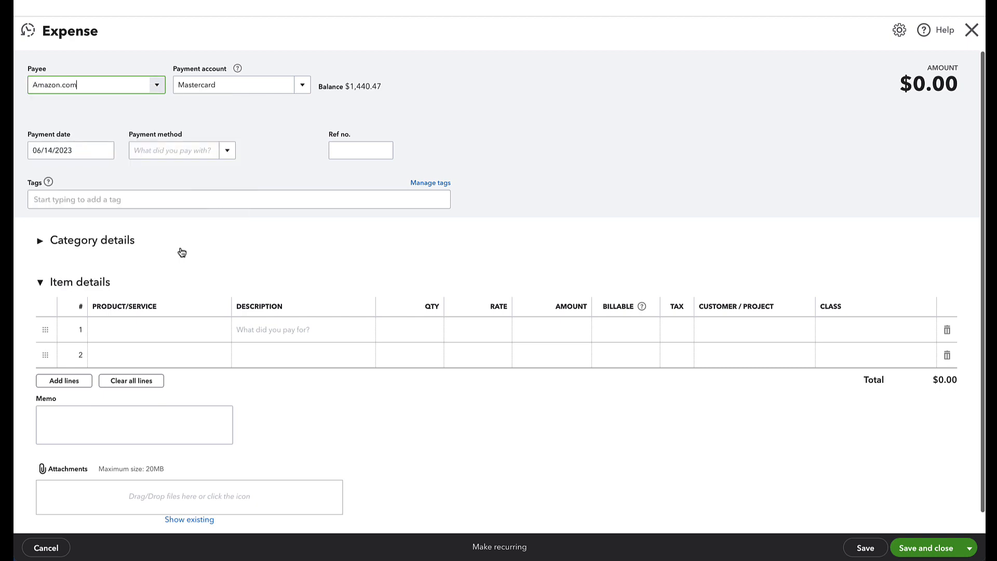
# Add Soil as the first item line and assign it to customer project Job 569
pyautogui.click(182, 332)
pyautogui.click(190, 331)
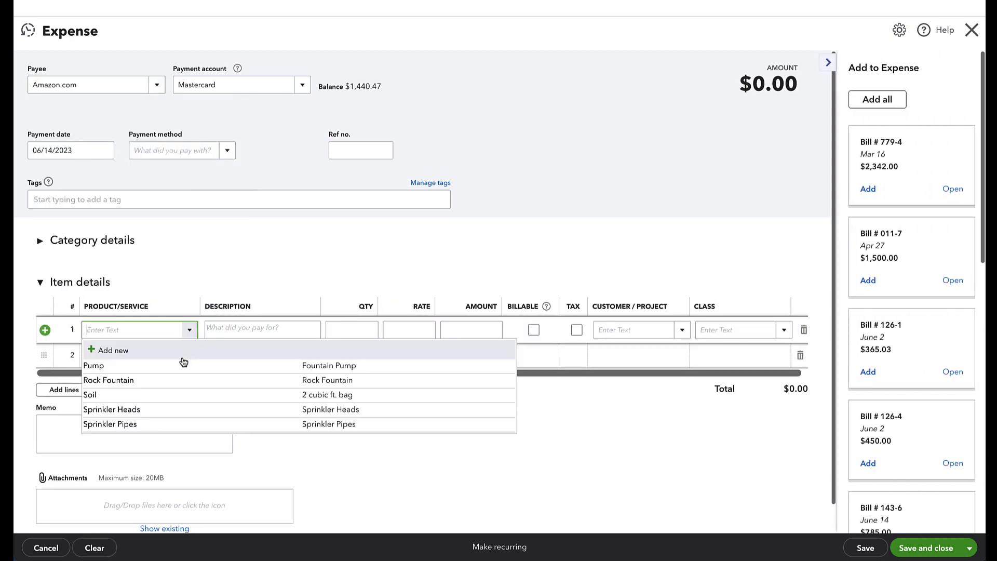
pyautogui.click(177, 400)
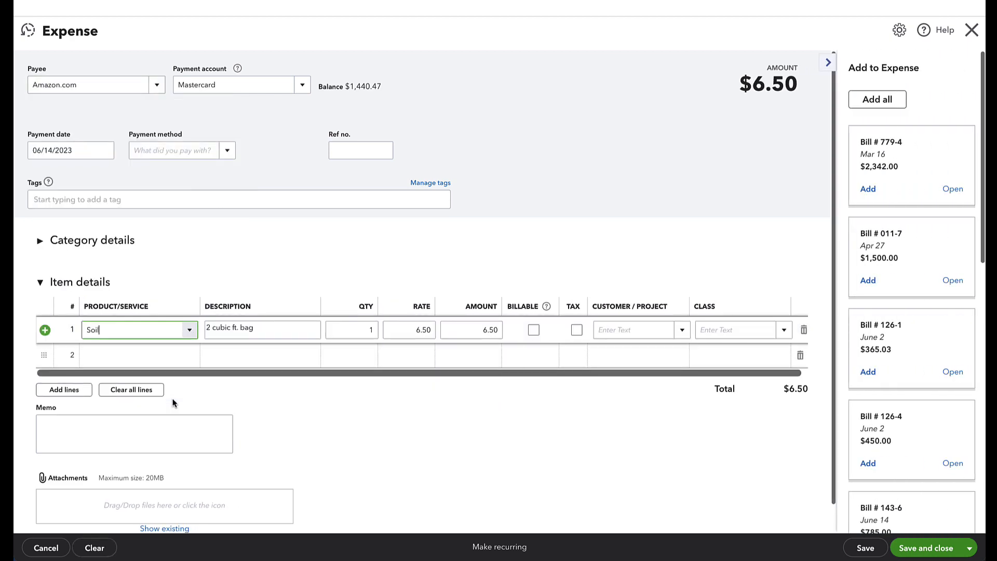
pyautogui.click(680, 331)
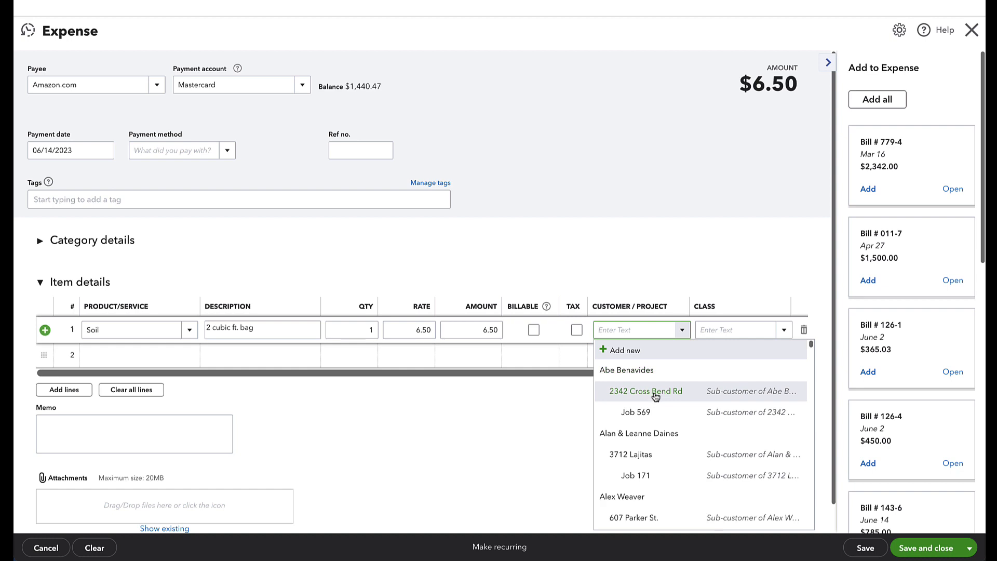
pyautogui.click(656, 413)
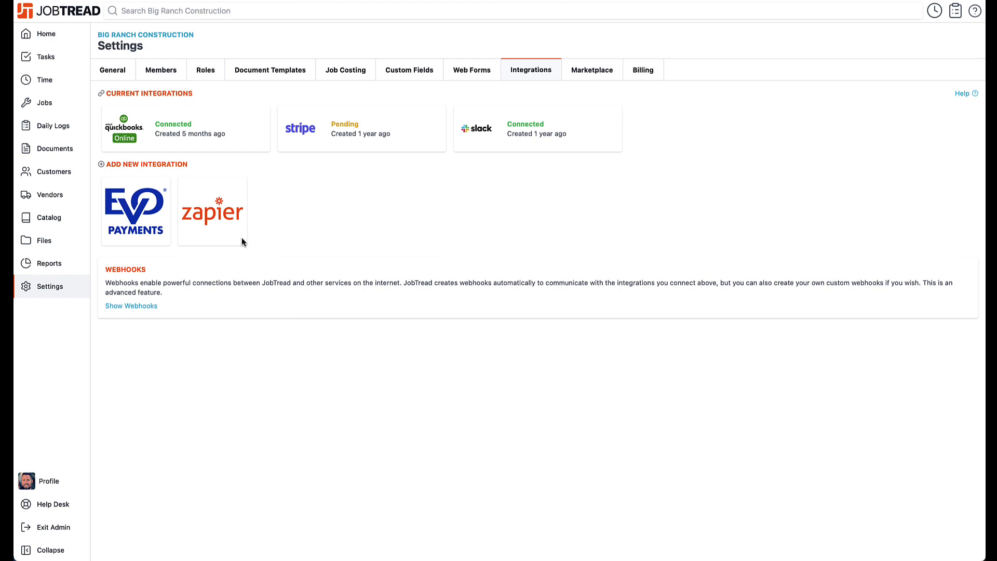
# Search JobTread documents for 'expense' and open Expense 569-54
pyautogui.click(59, 154)
pyautogui.click(230, 93)
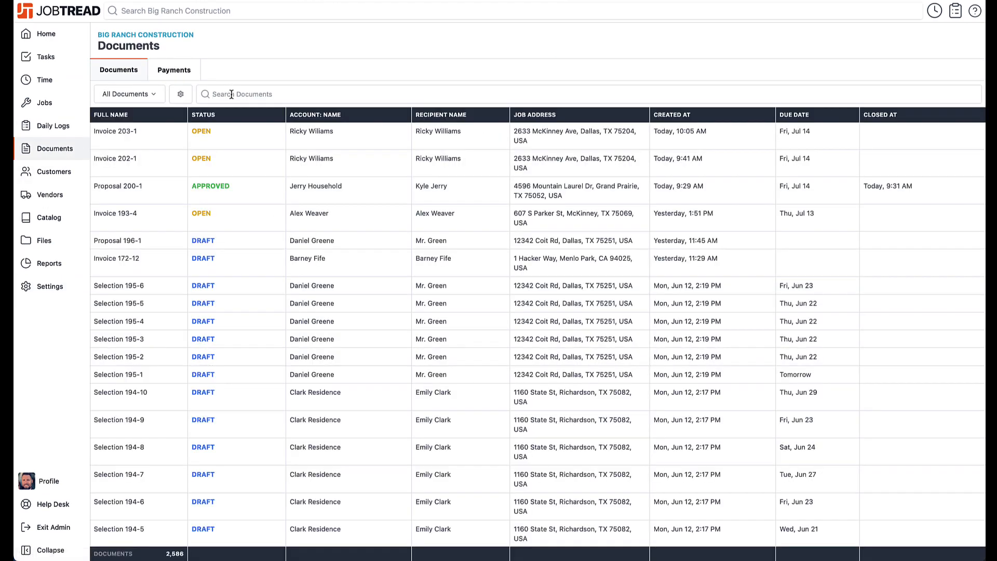
pyautogui.write('expense')
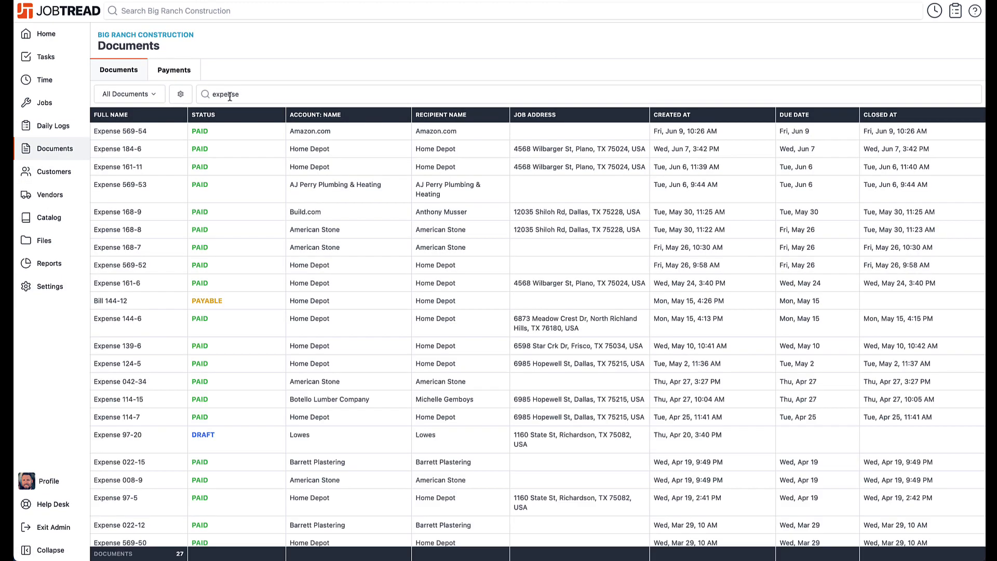
pyautogui.click(213, 138)
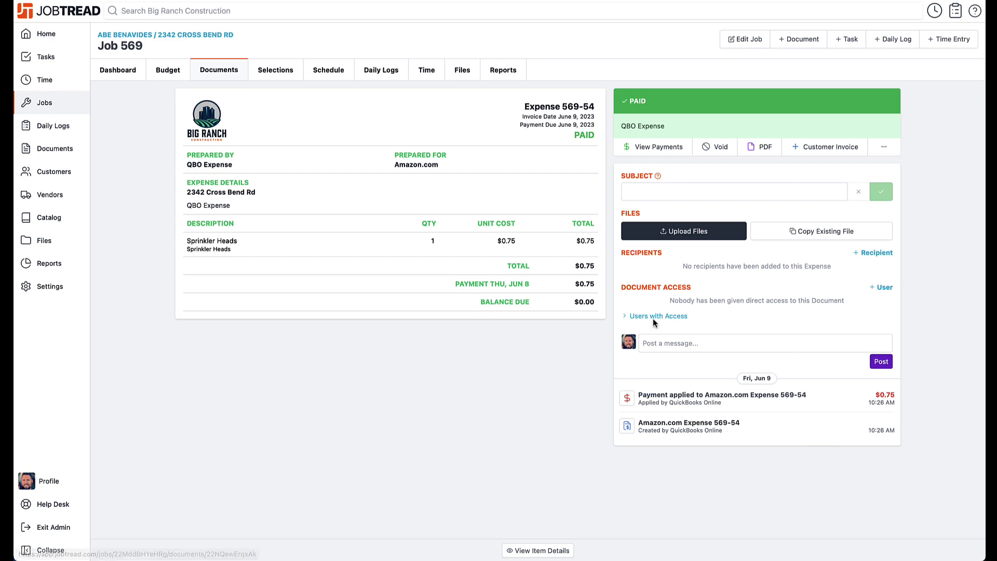
# Review the budget of Job 569
pyautogui.click(171, 77)
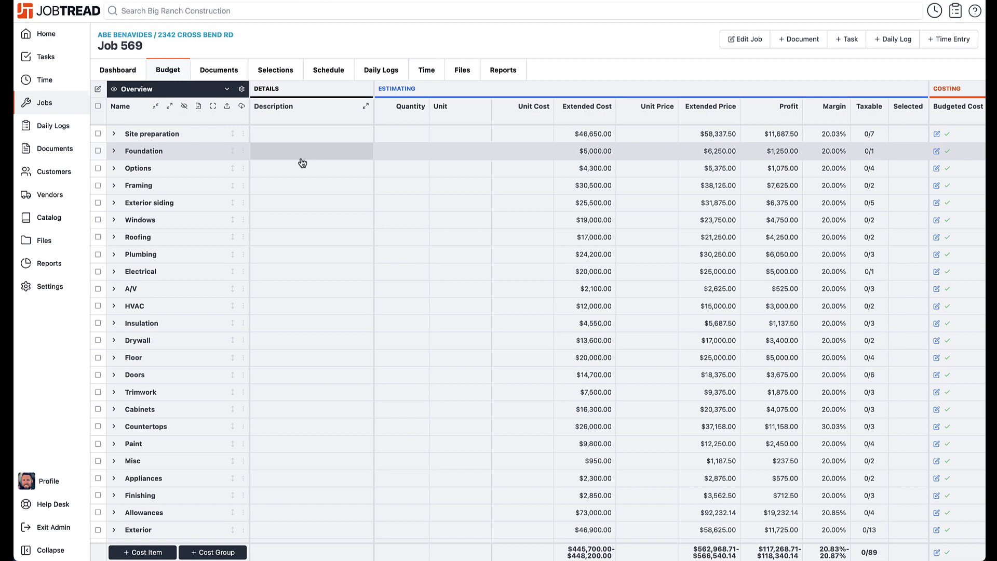
pyautogui.scroll(-3, 311, 161)
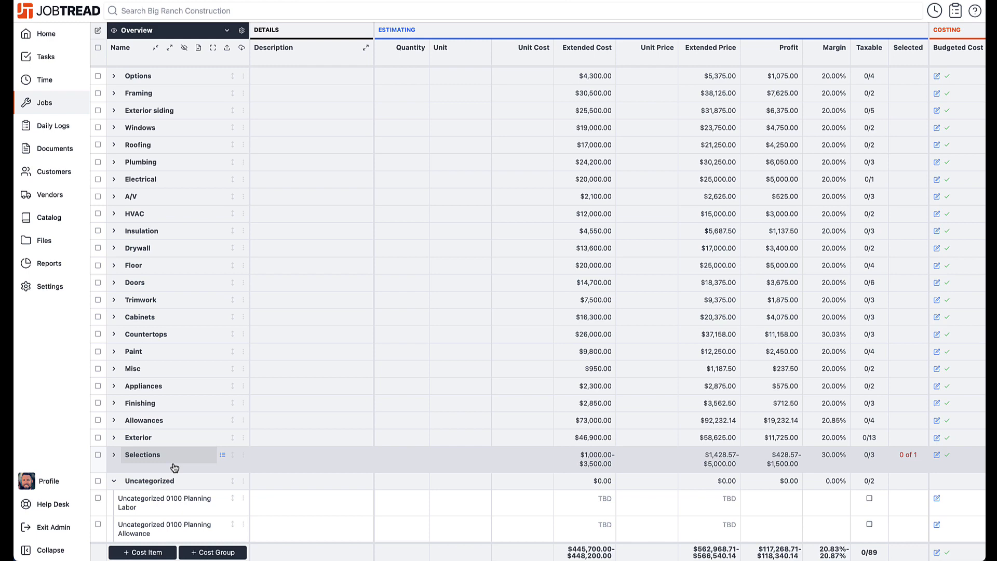
pyautogui.scroll(5, 260, 306)
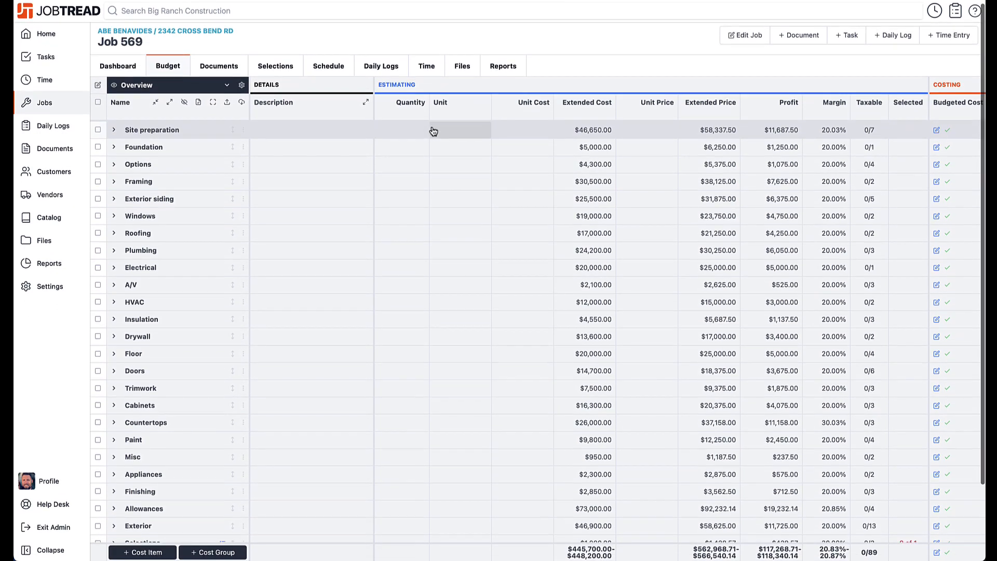
pyautogui.scroll(-1, 467, 104)
# Open the job's Reports and scroll to the cost mapping table
pyautogui.click(501, 63)
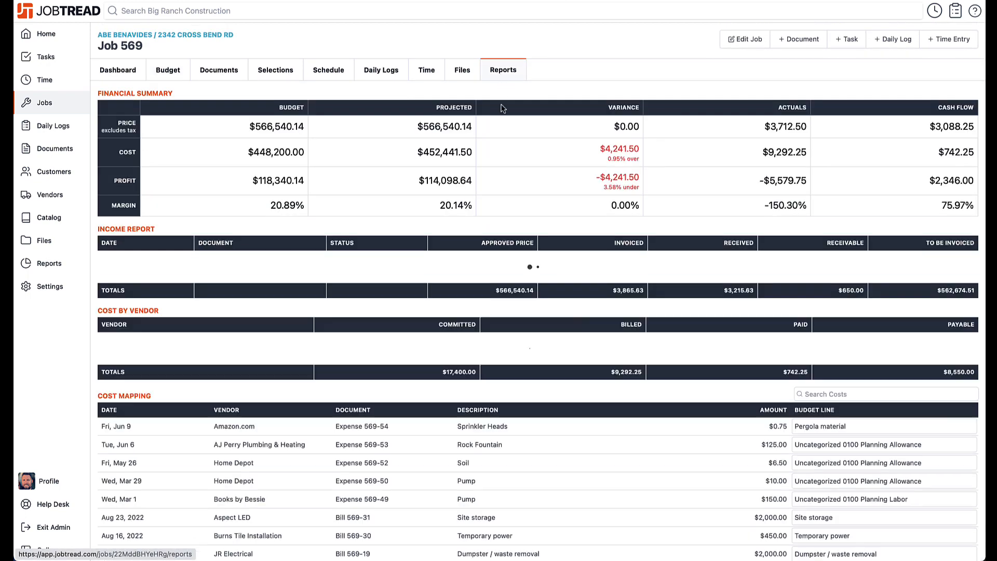
pyautogui.scroll(-2, 504, 279)
pyautogui.scroll(-2, 696, 347)
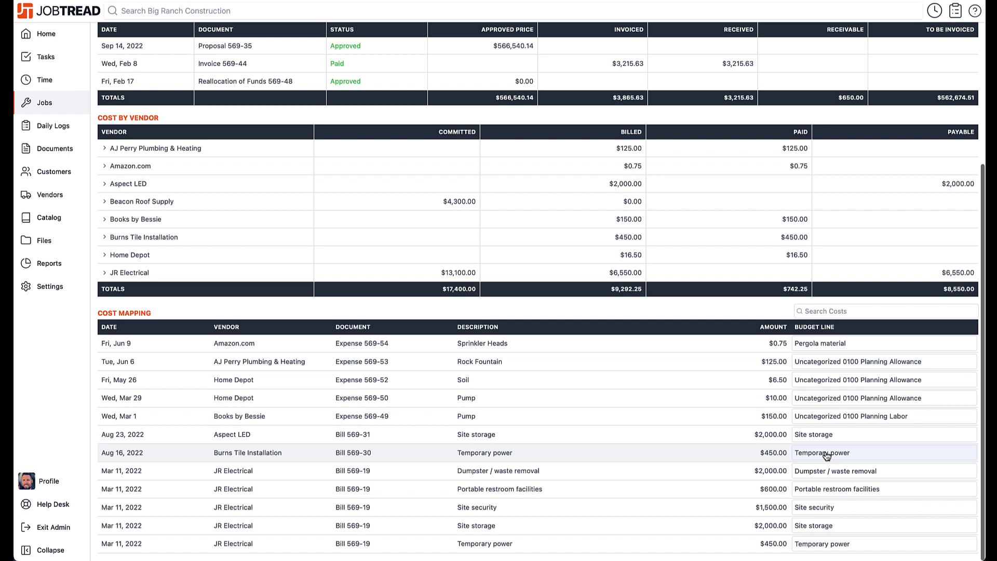
# Map the Rock Fountain cost from Expense 569-53 to the Sprinkler system budget line
pyautogui.click(821, 362)
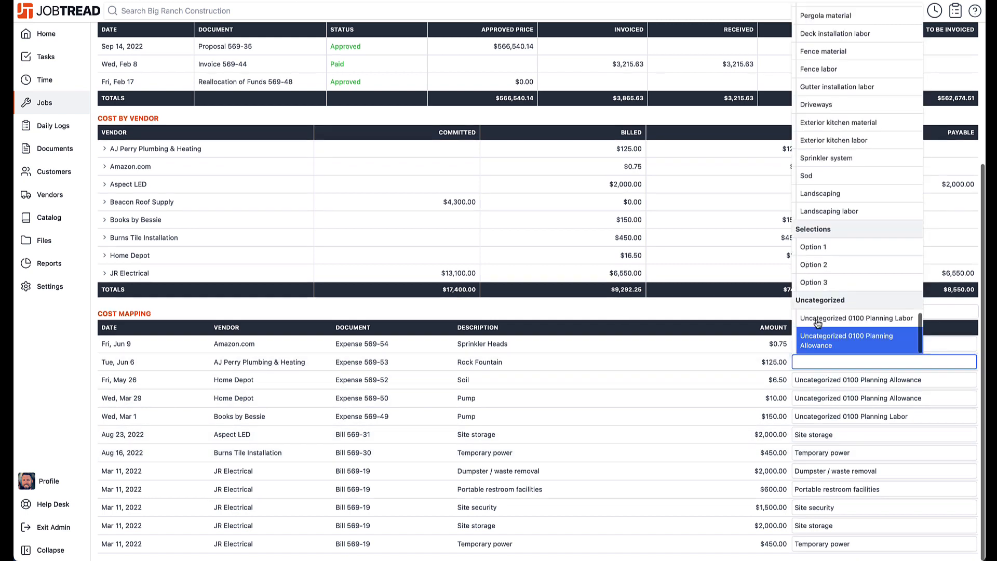
pyautogui.click(804, 159)
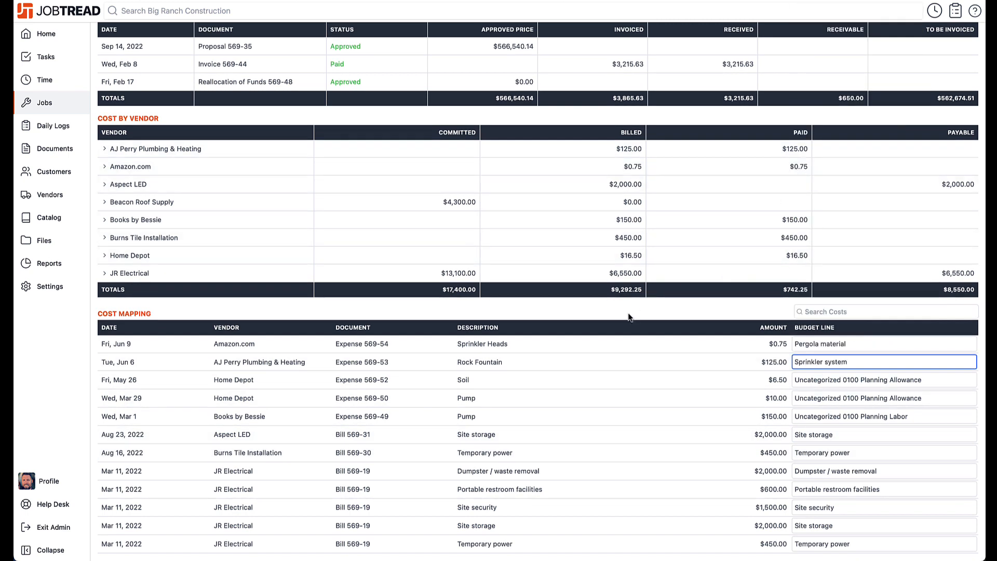